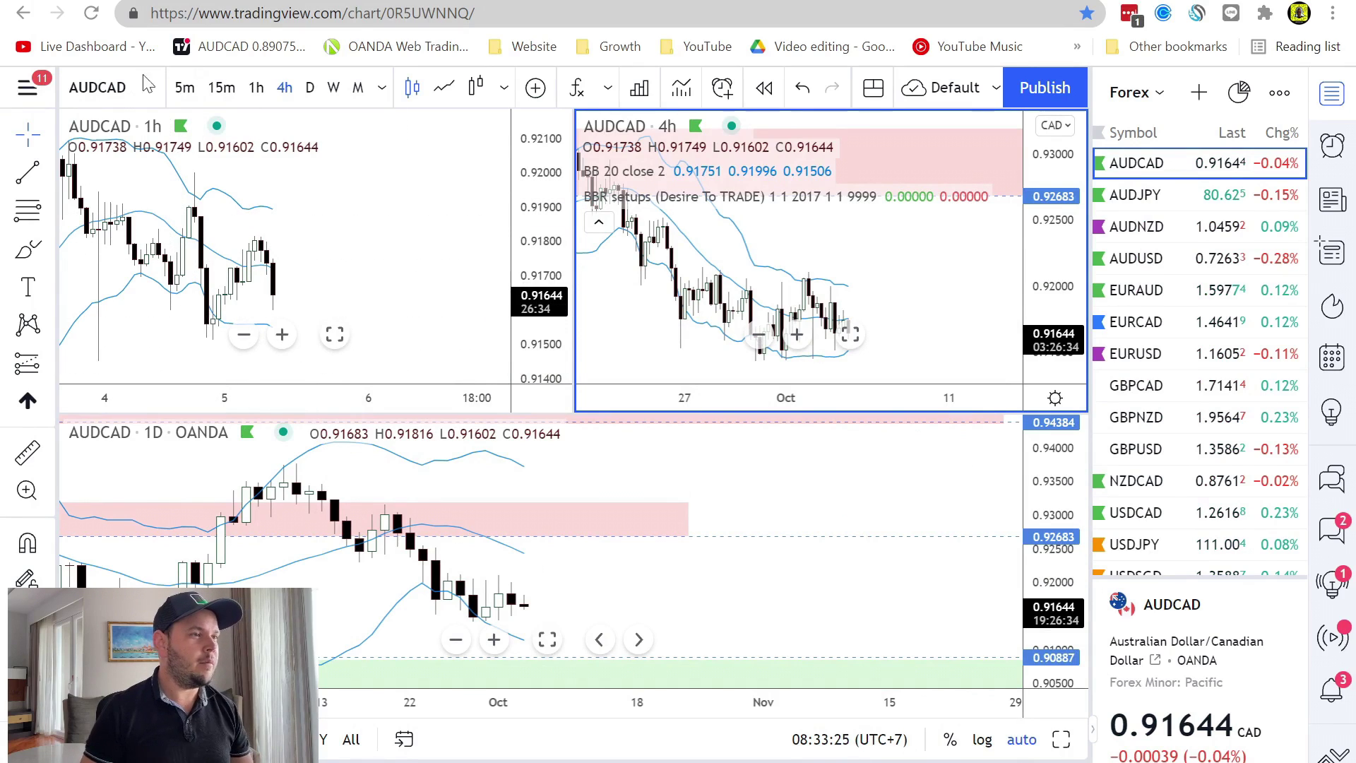
Look through the general chart options available in the browser version of TradingView
click(26, 91)
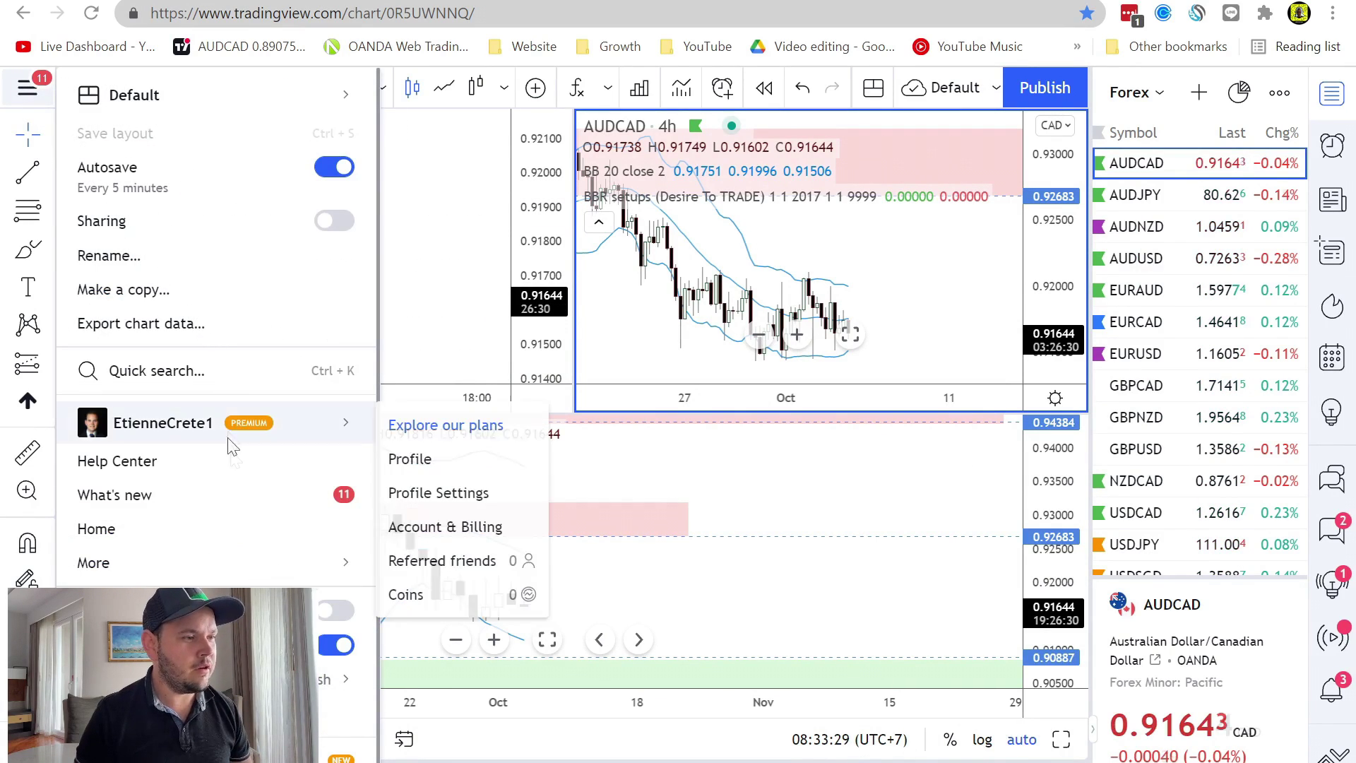
mouse_move(212, 562)
scroll(219, 415, down, 1)
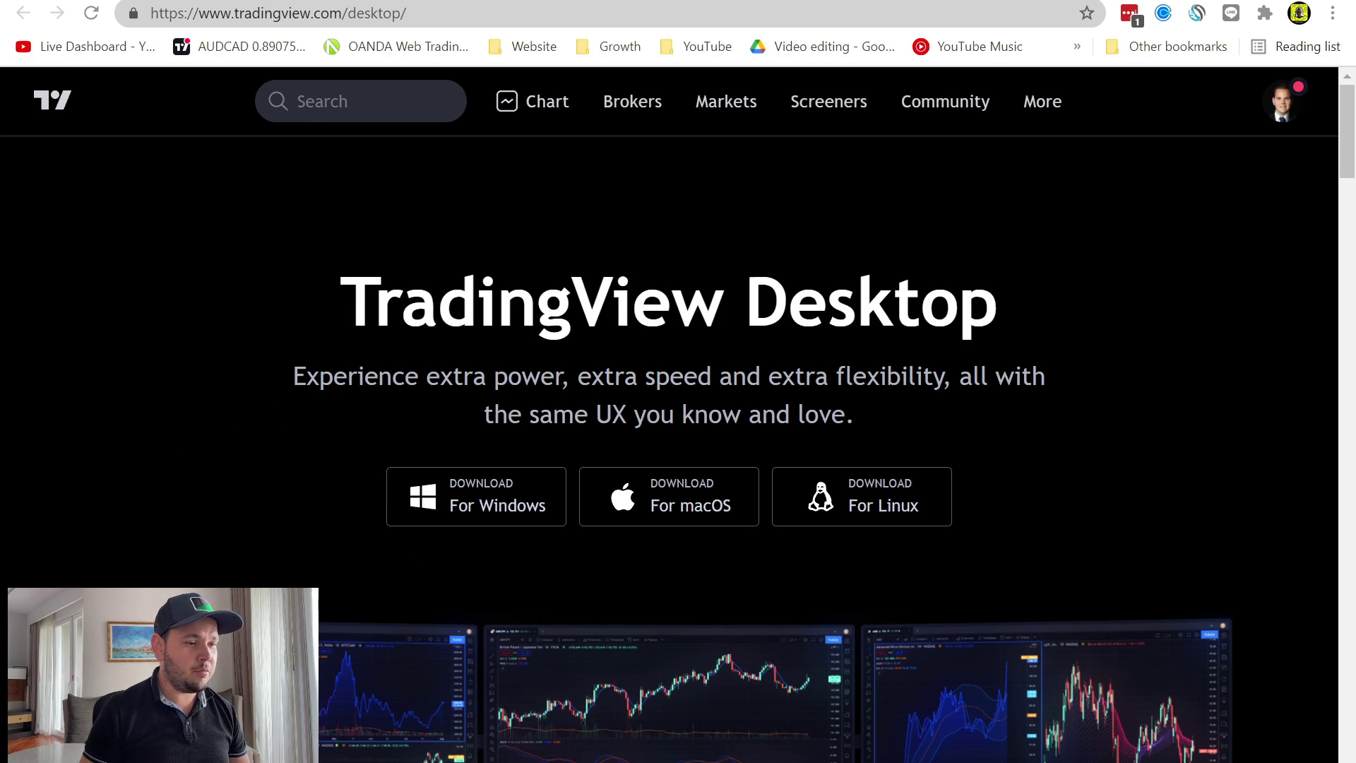
Switch to the TradingView desktop app and look through its general options, including the additional entries under More
mouse_move(539, 761)
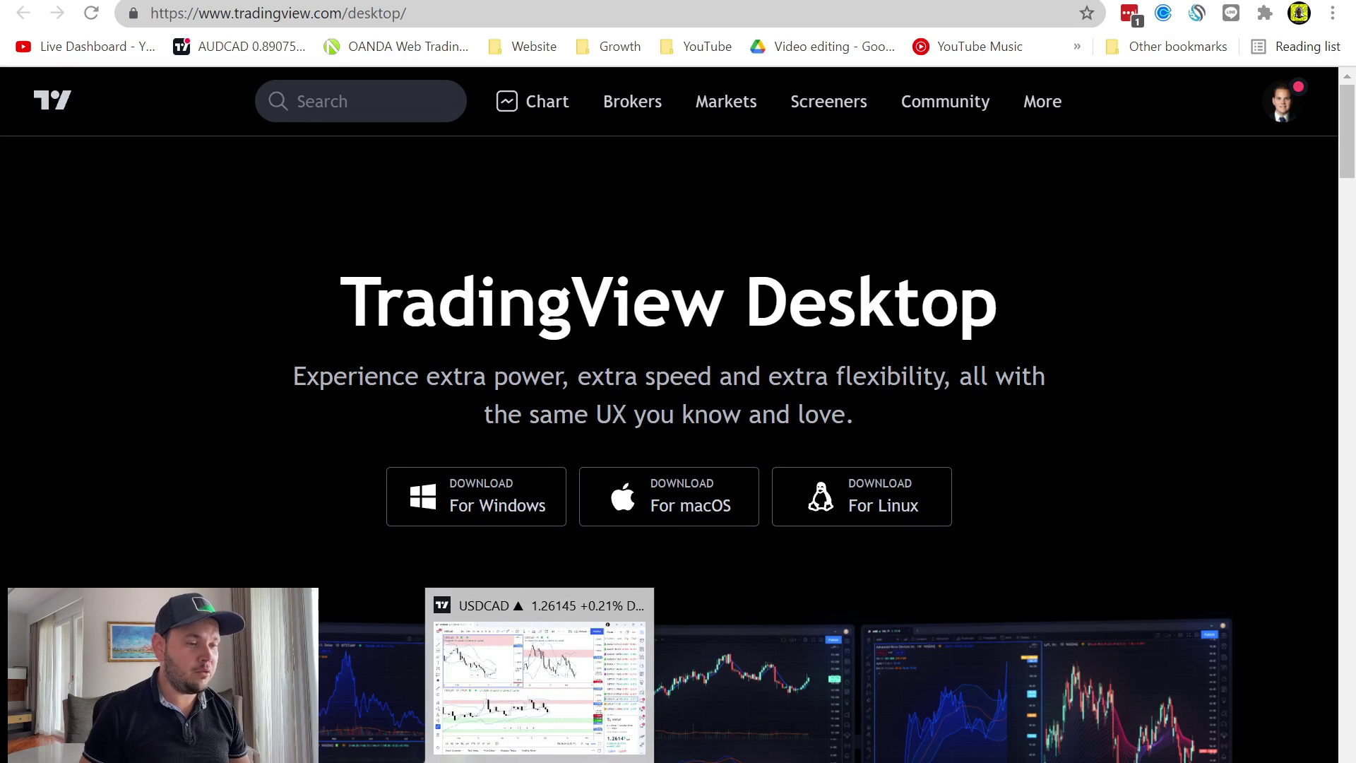
click(540, 670)
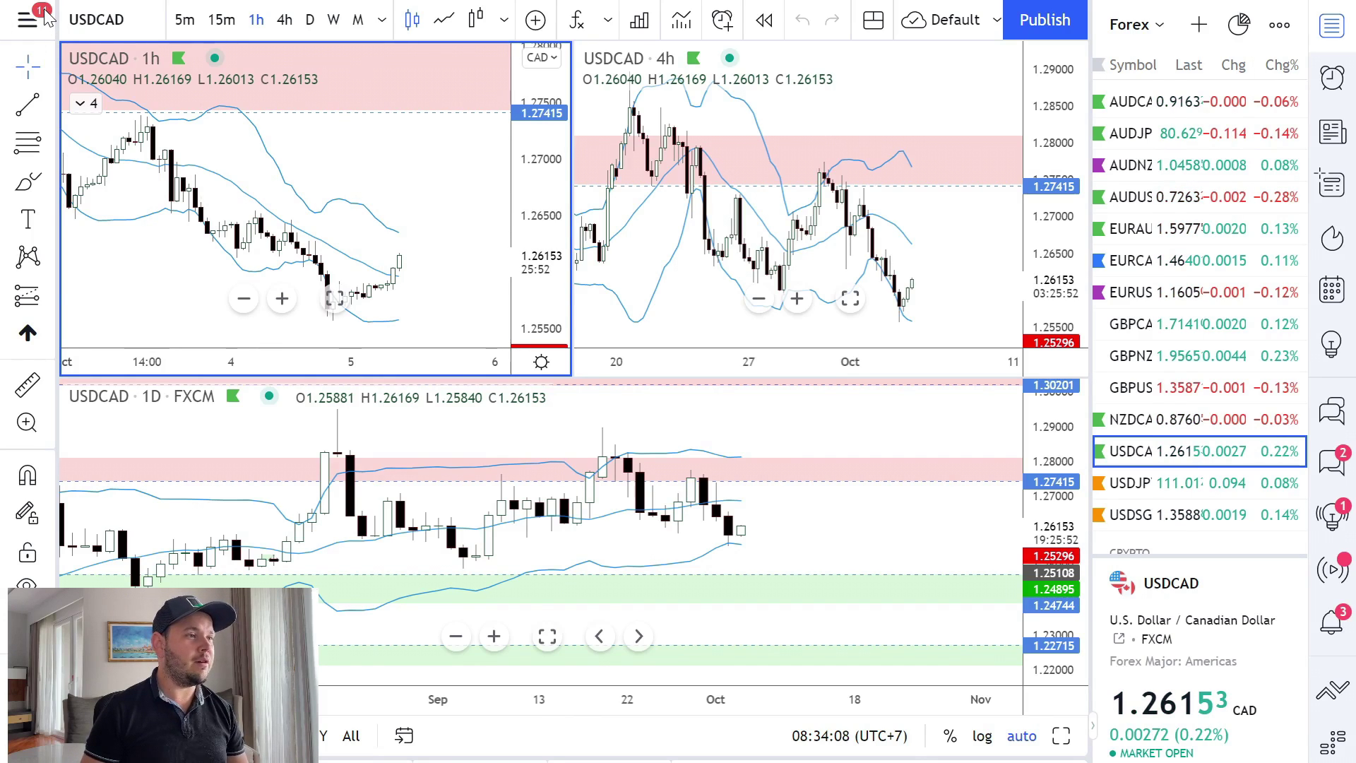
click(27, 26)
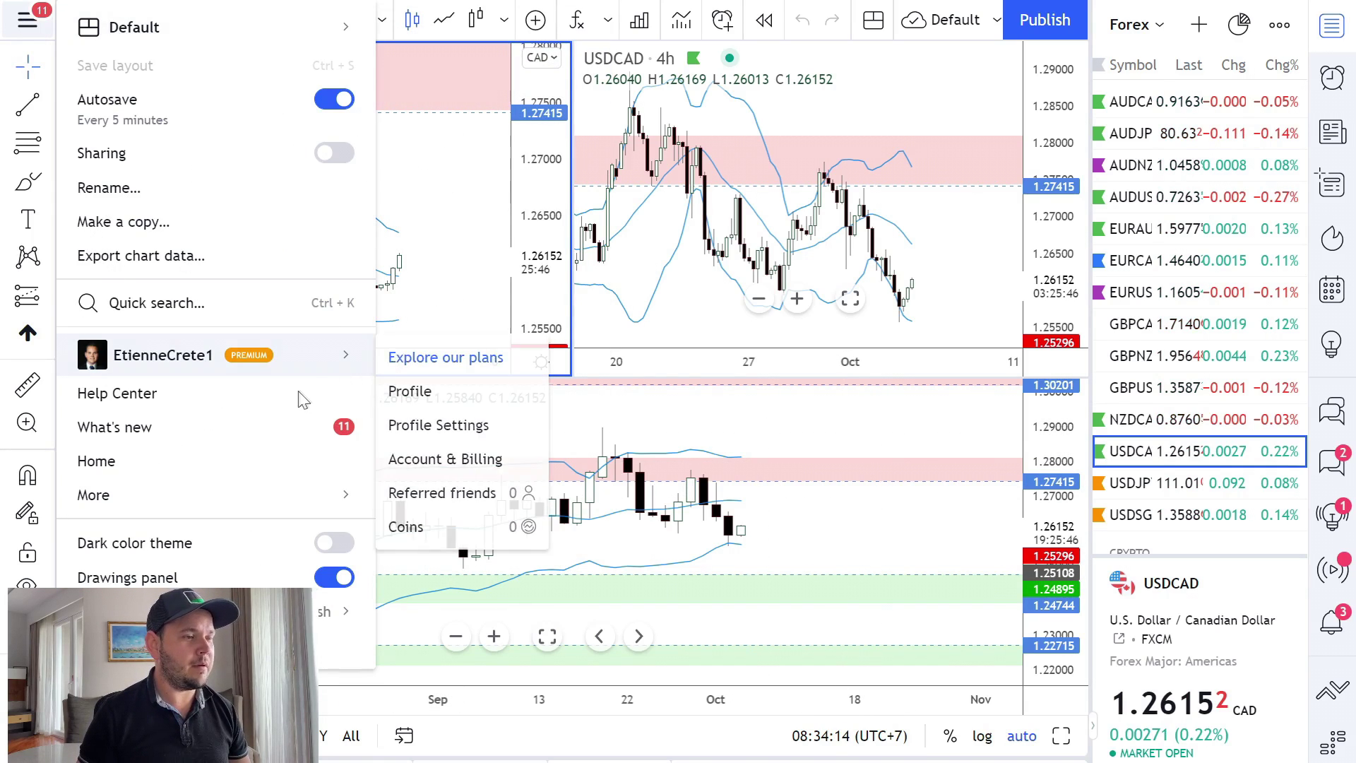
mouse_move(265, 499)
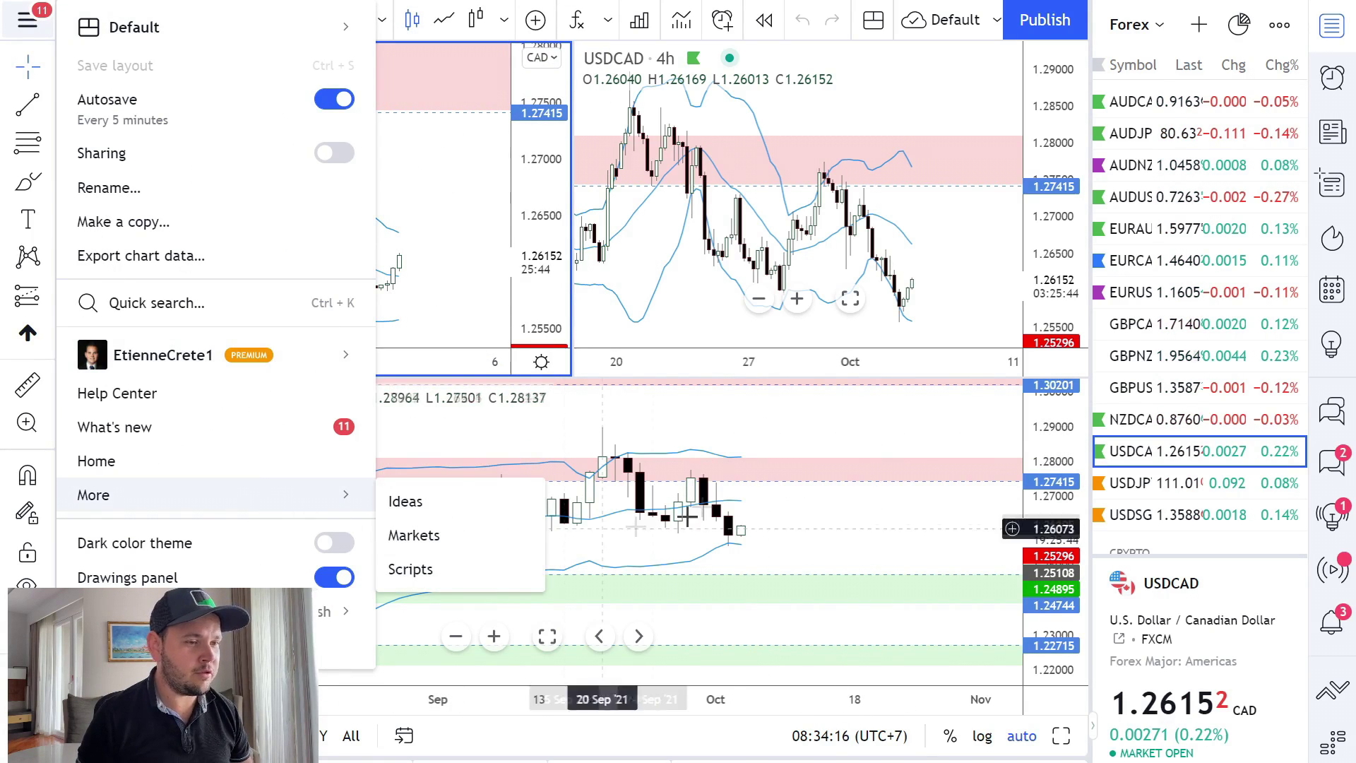
click(636, 435)
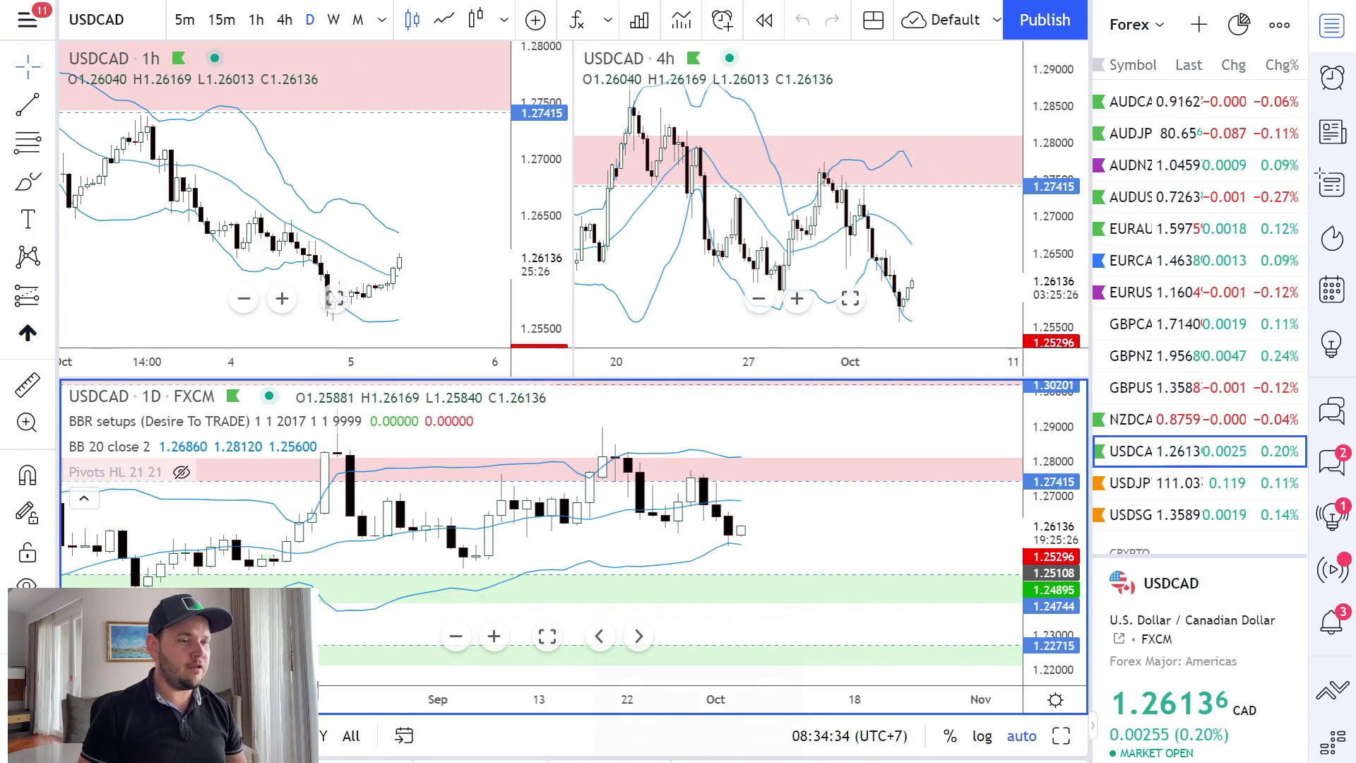
Switch back to the browser and read through the TradingView Desktop download page, including the native multi-monitor support section
click(699, 664)
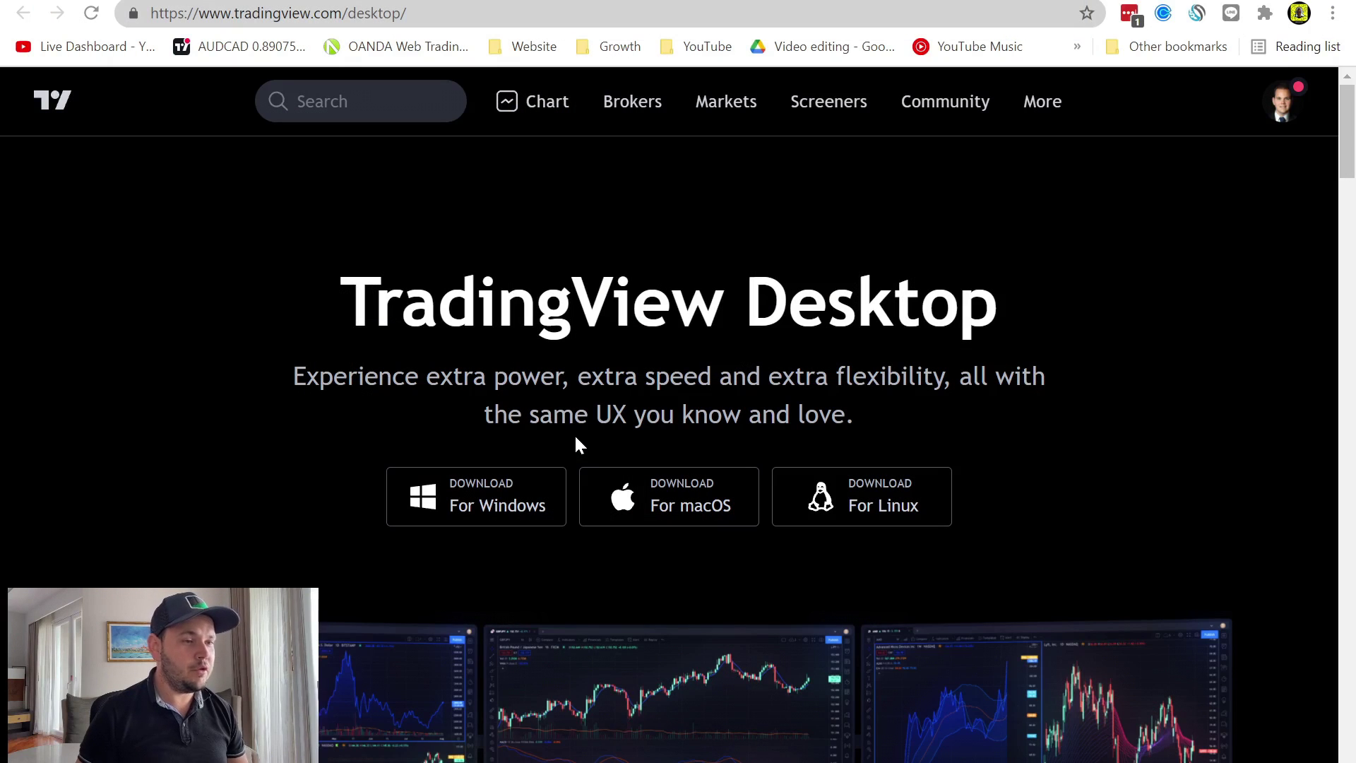
scroll(589, 459, down, 7)
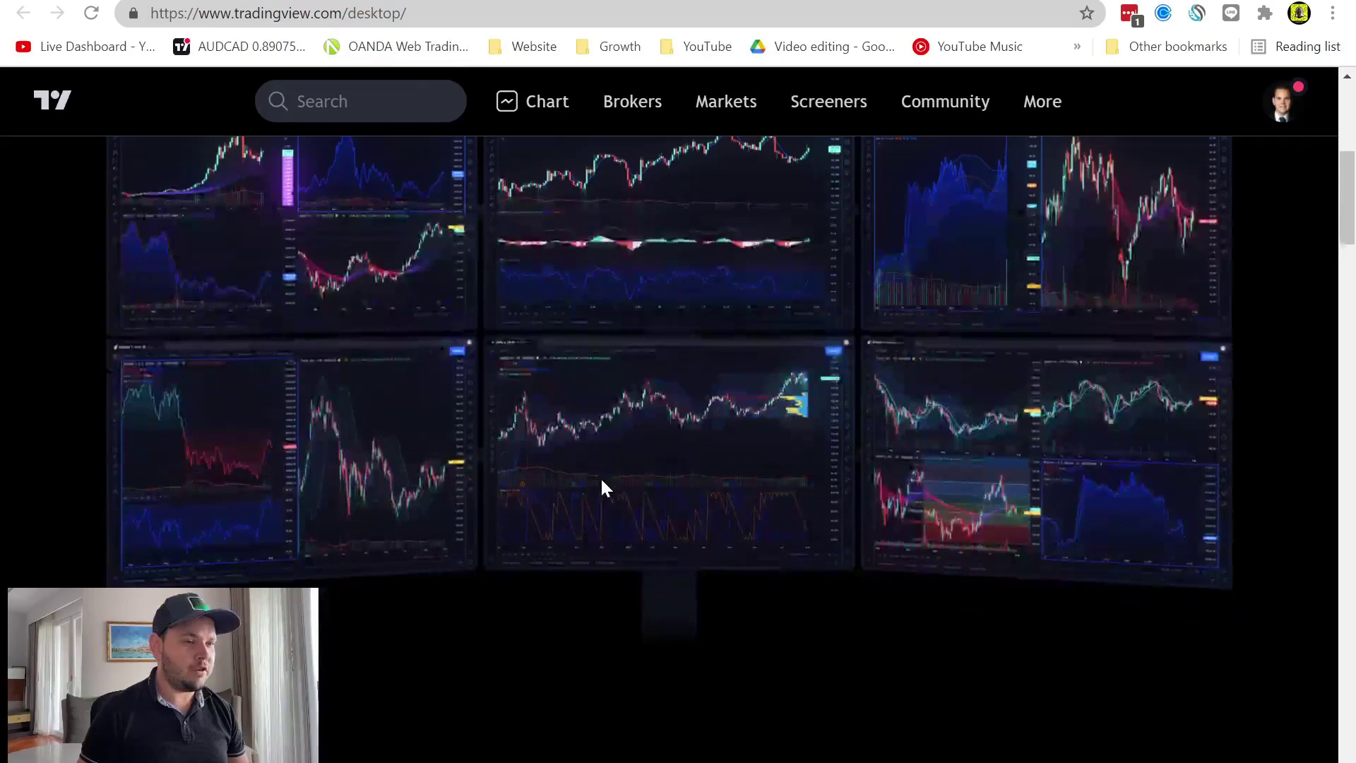
scroll(584, 463, up, 6)
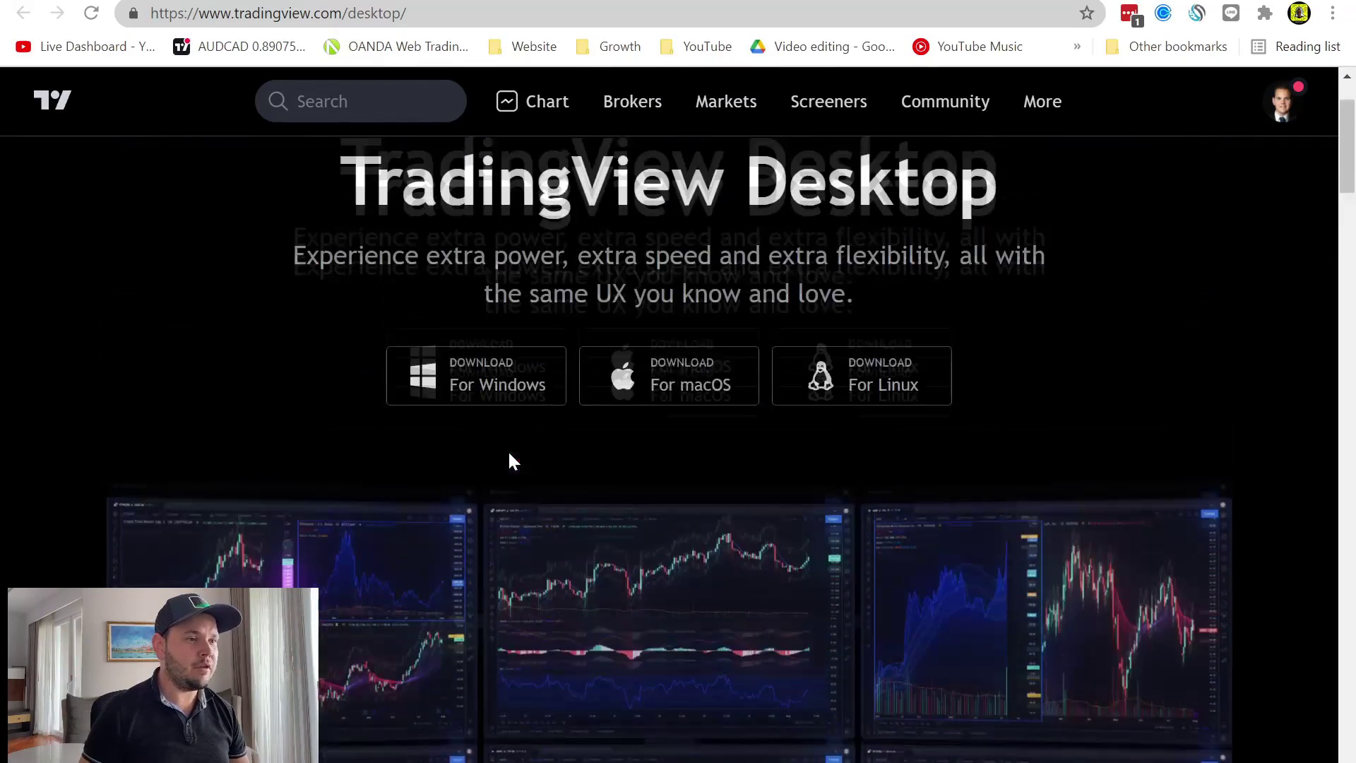
scroll(332, 423, down, 3)
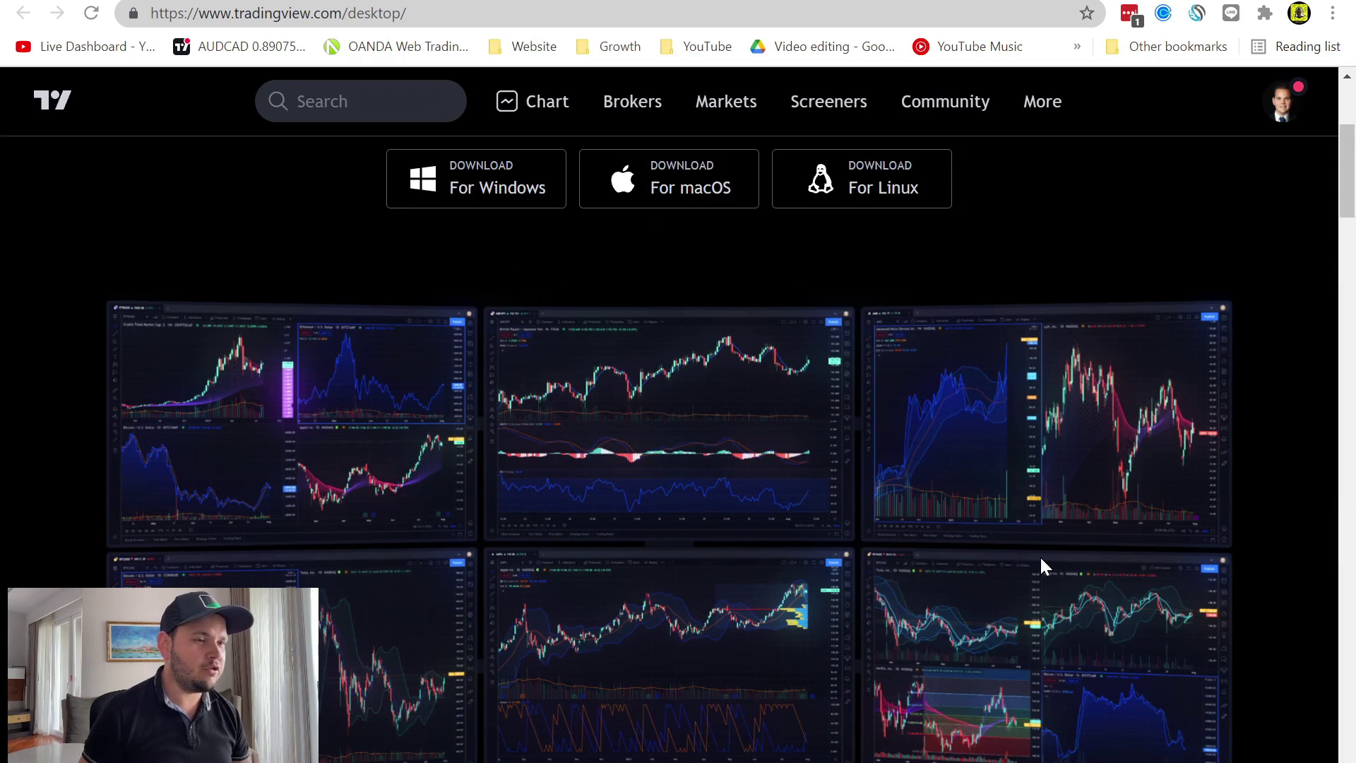
scroll(1045, 550, down, 10)
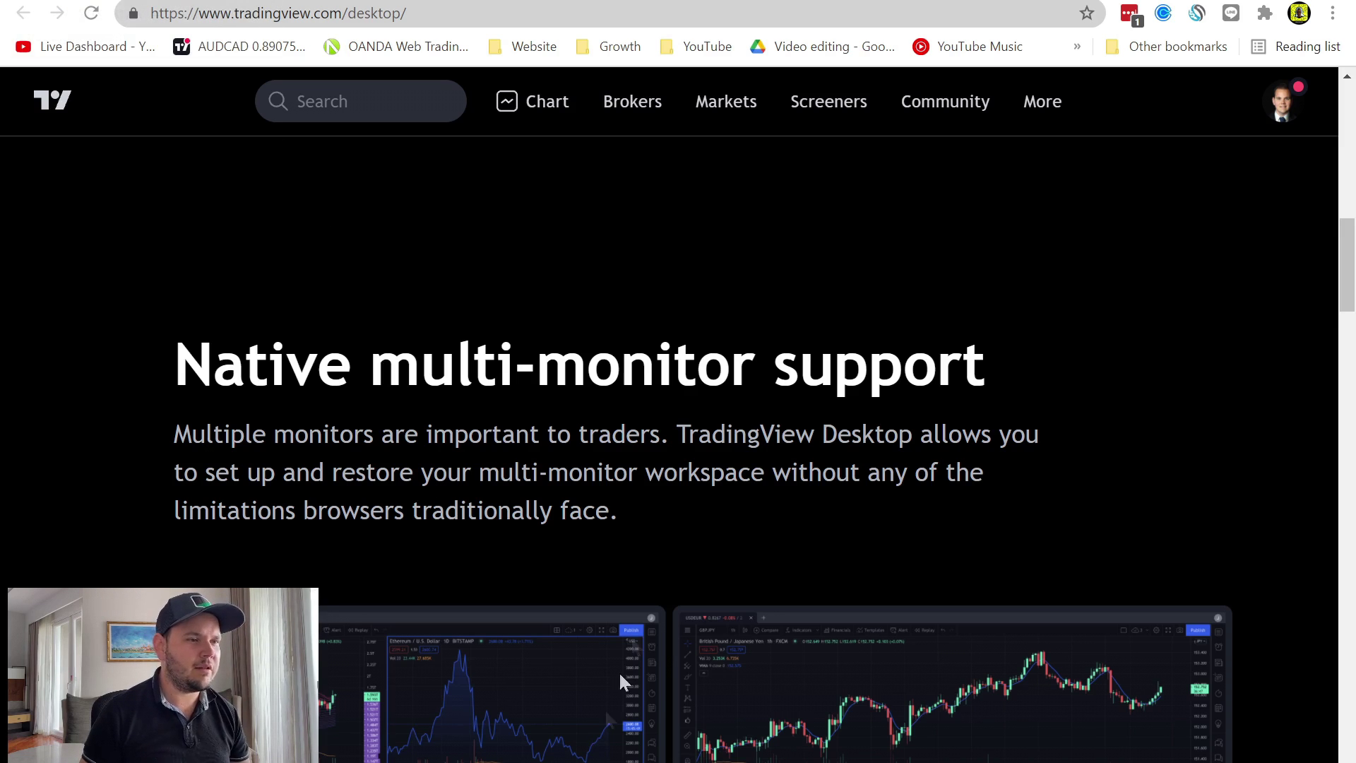
scroll(680, 498, down, 10)
scroll(689, 433, down, 12)
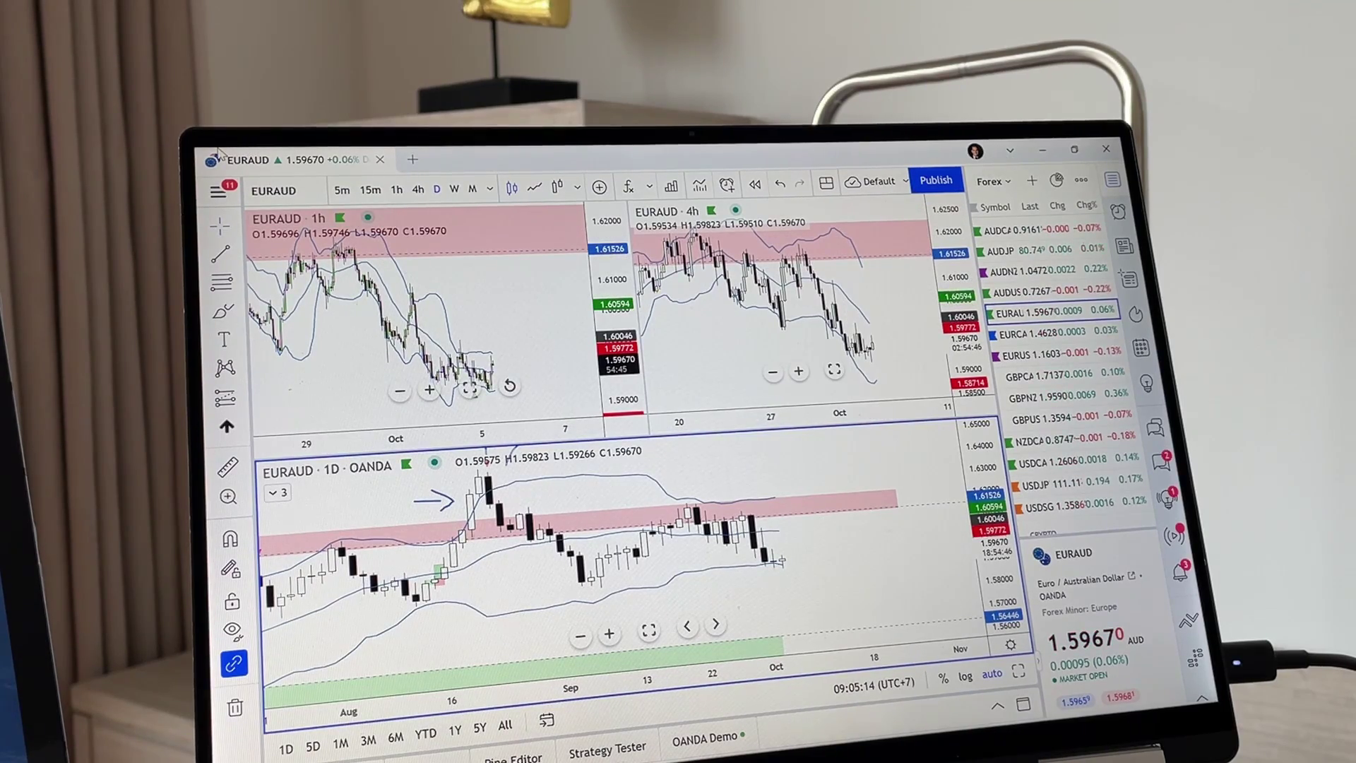
Open a second TradingView desktop window and place it maximized on the other monitor
click(1011, 149)
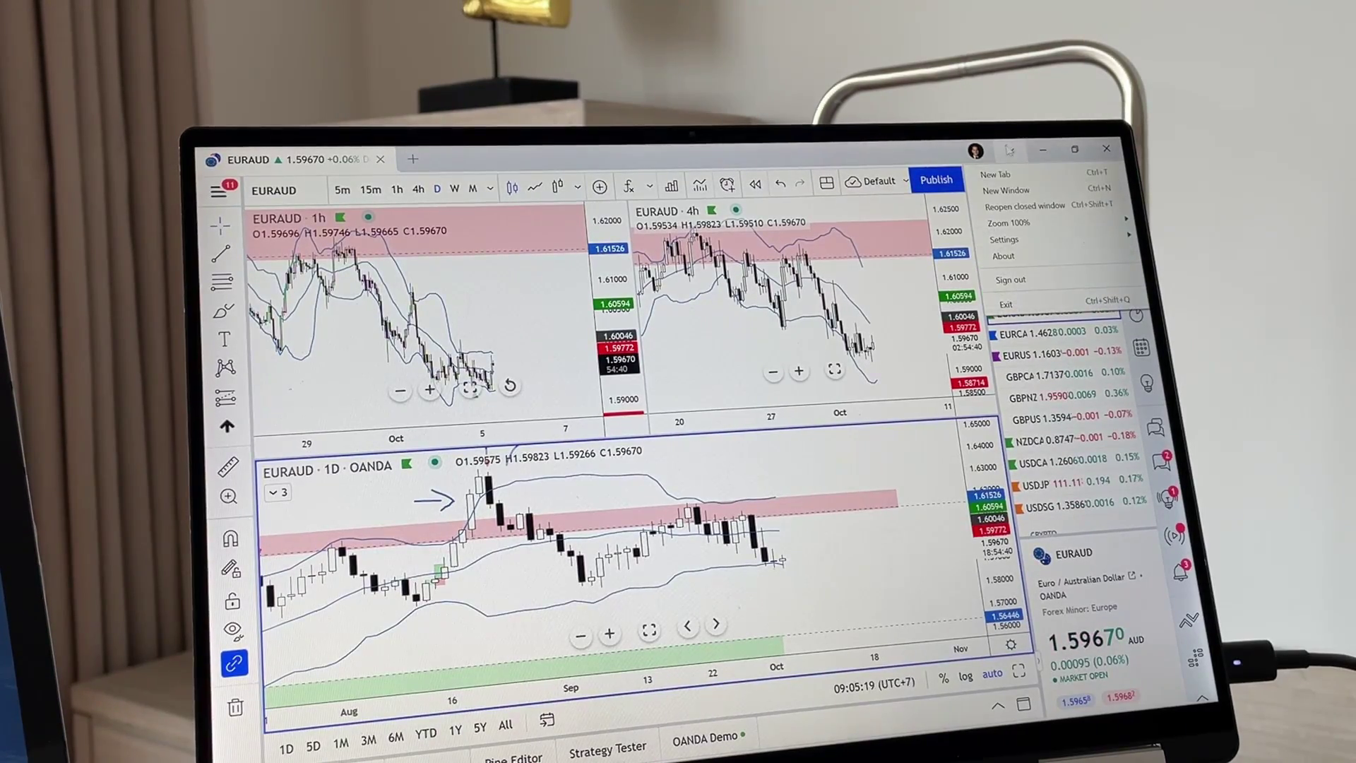
click(1007, 191)
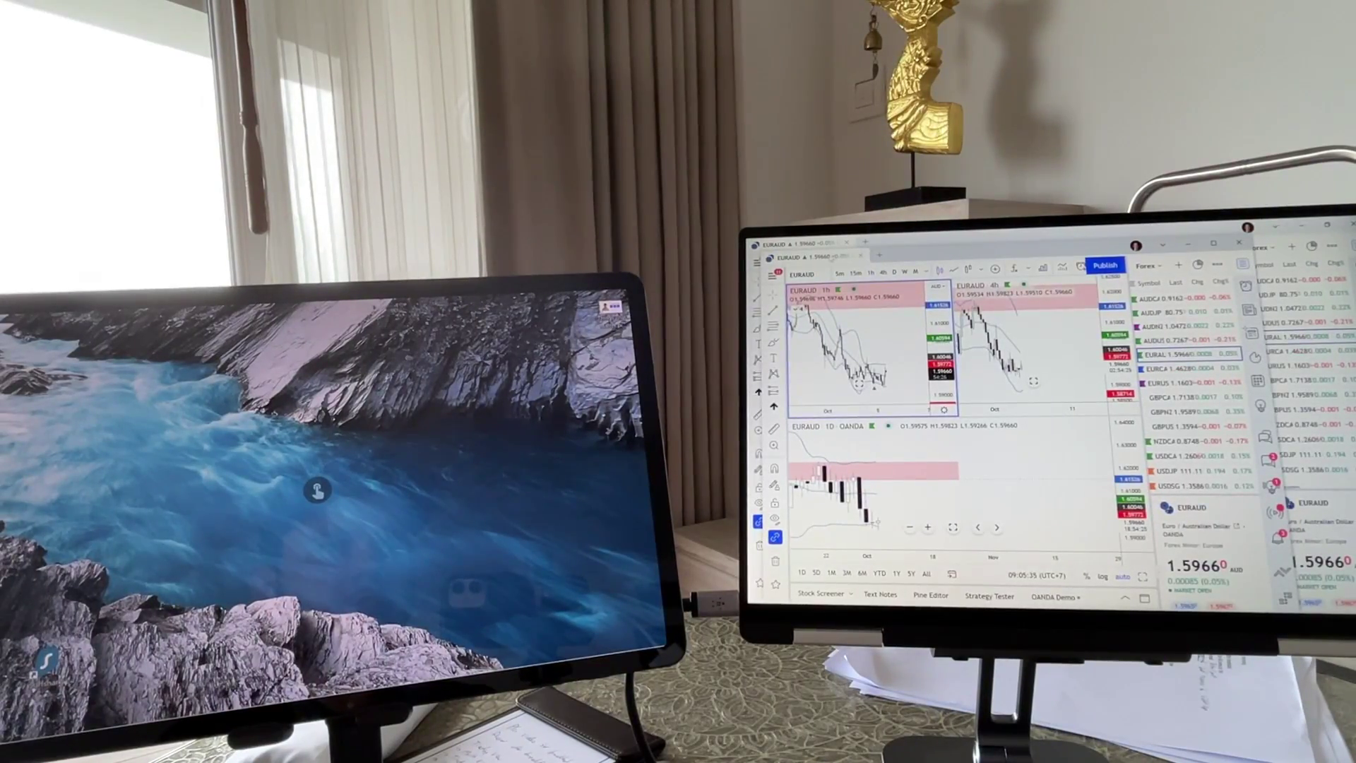
key(super+shift+Left)
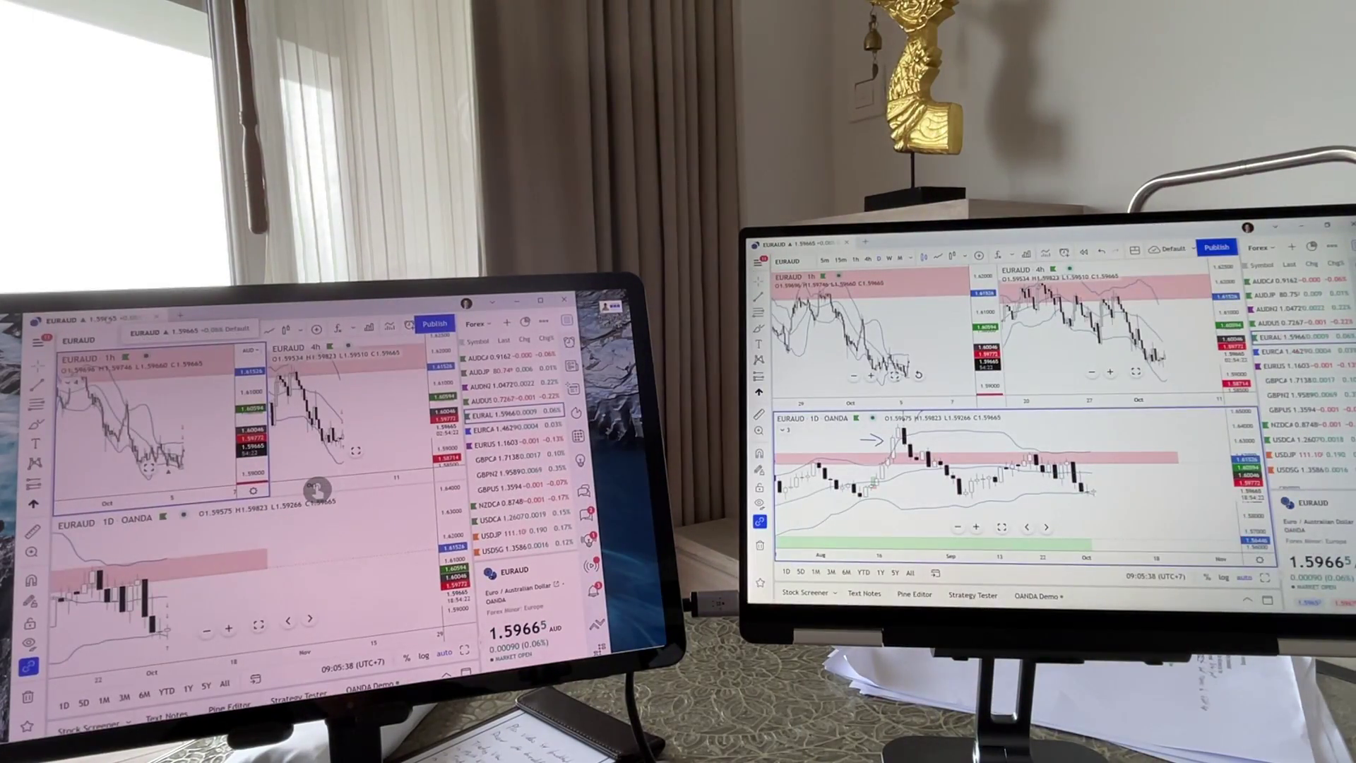
key(super+Up)
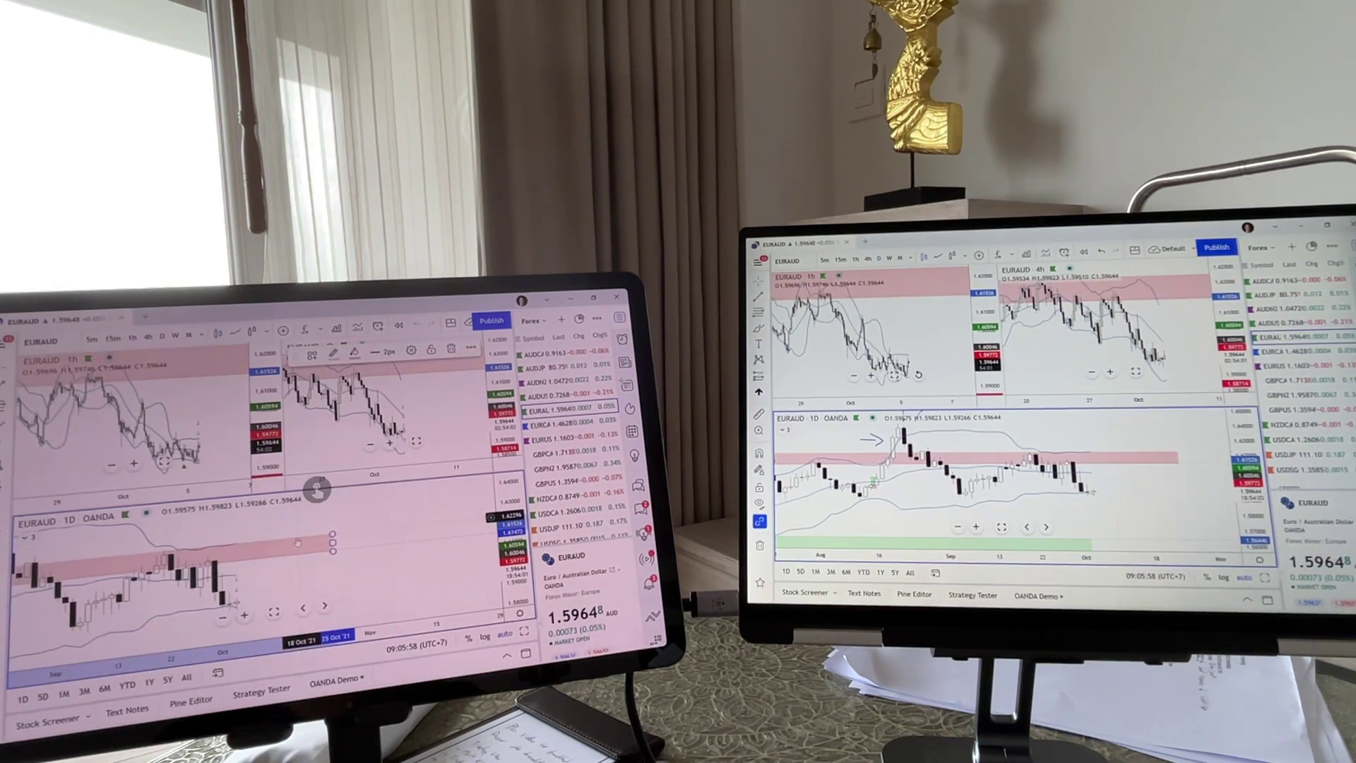
Delete the selected pink resistance zone from the daily EURAUD chart in the second window
key(Delete)
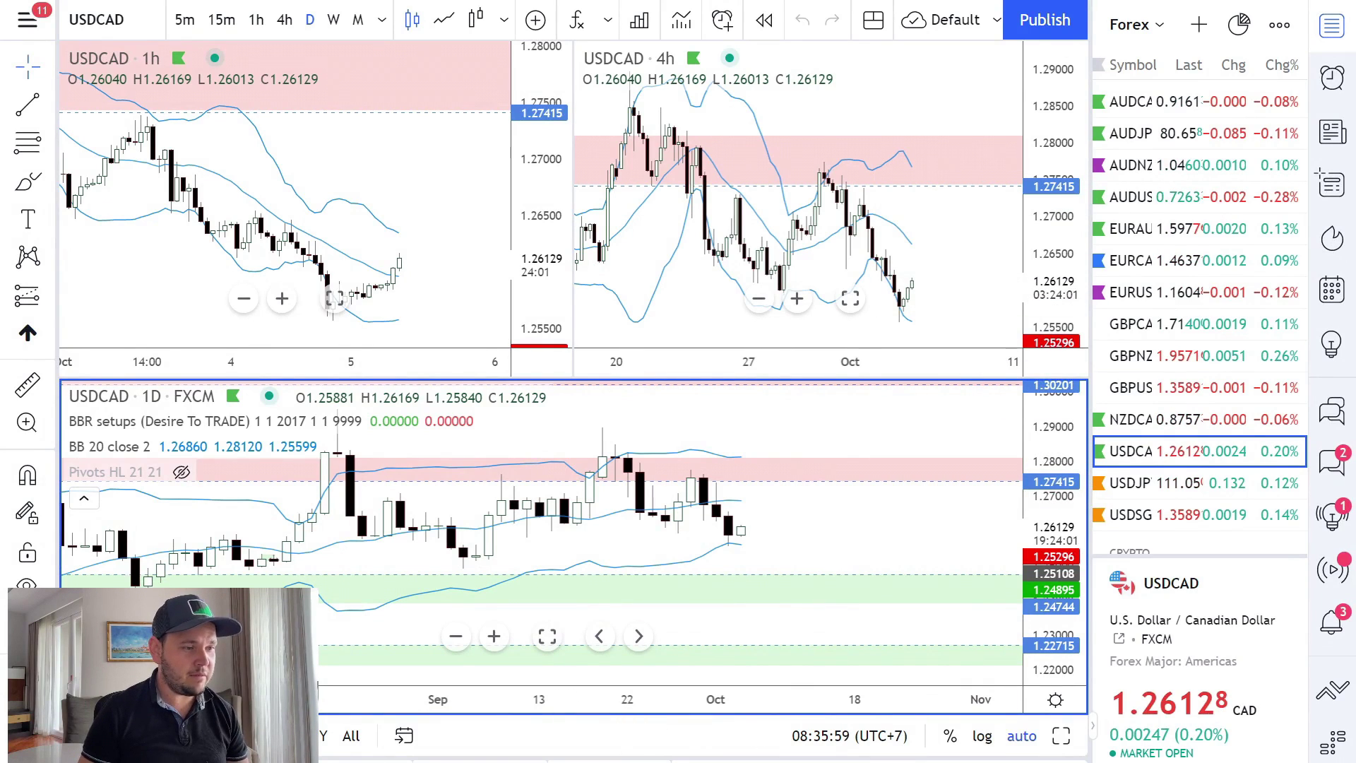
Expand the trading panel and browse the full list of supported brokers
click(609, 757)
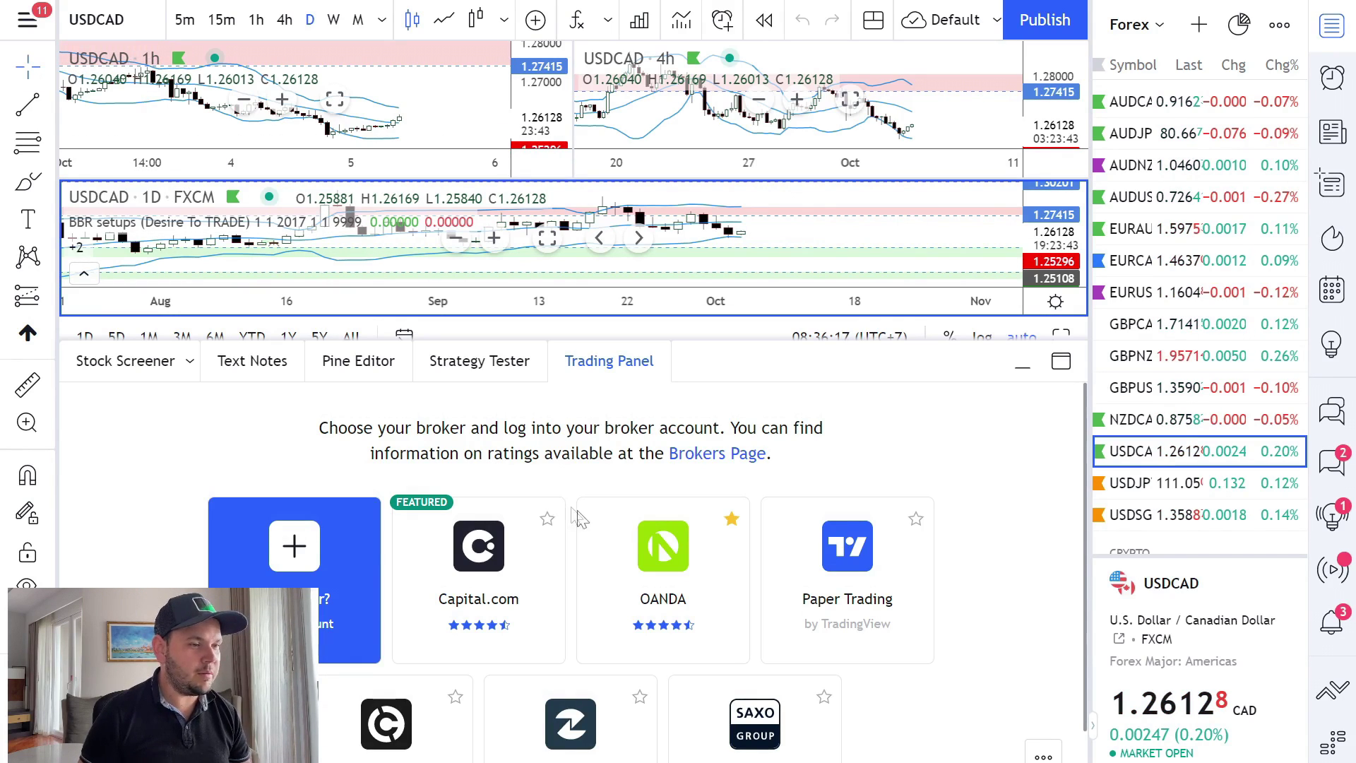
scroll(487, 621, down, 1)
scroll(492, 633, up, 1)
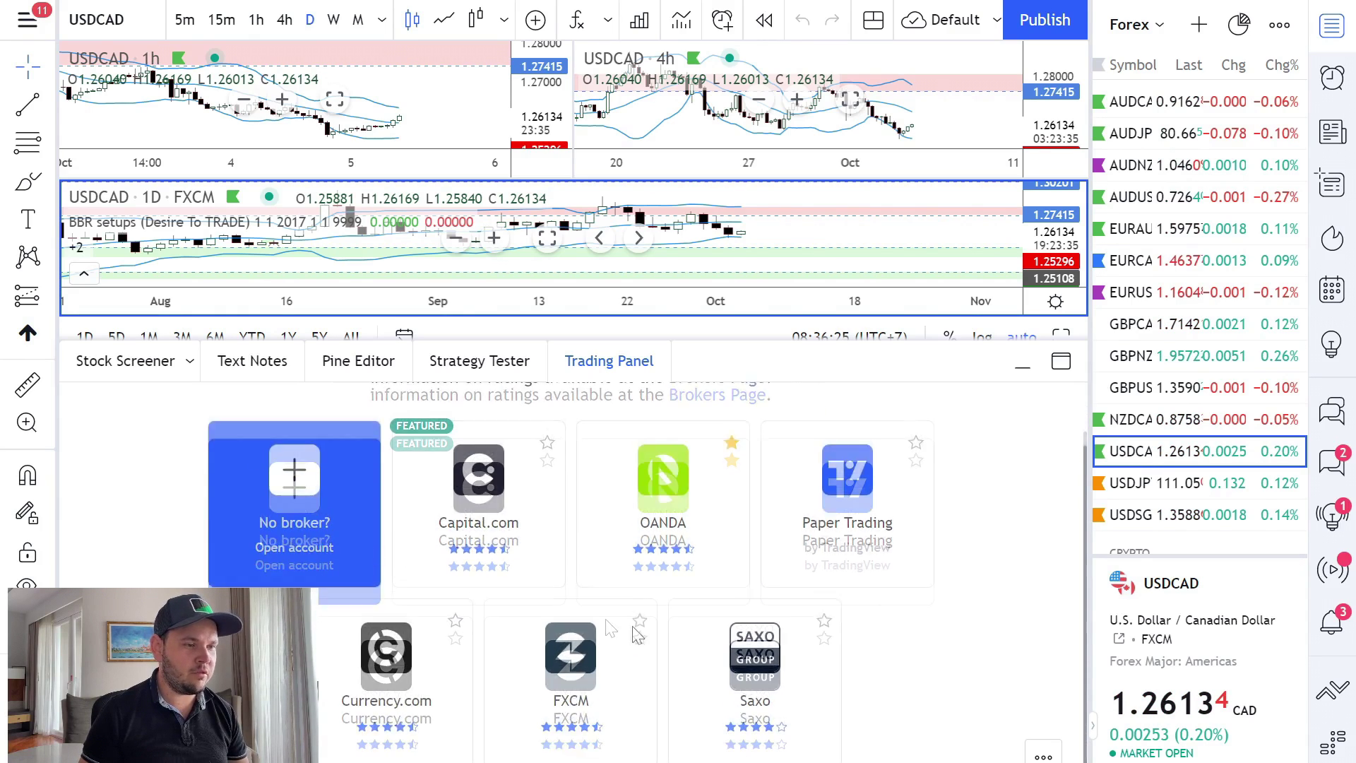
scroll(523, 614, down, 1)
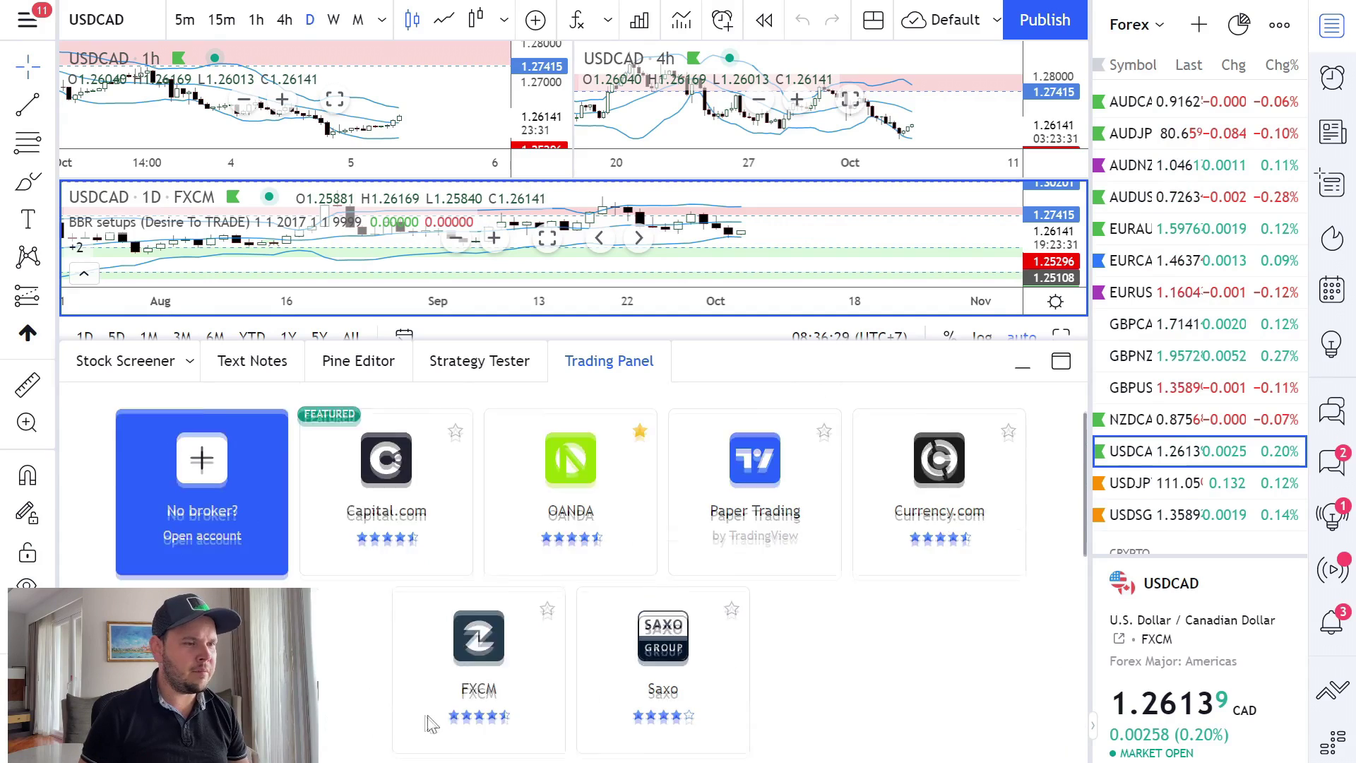
scroll(434, 721, down, 5)
scroll(450, 696, up, 2)
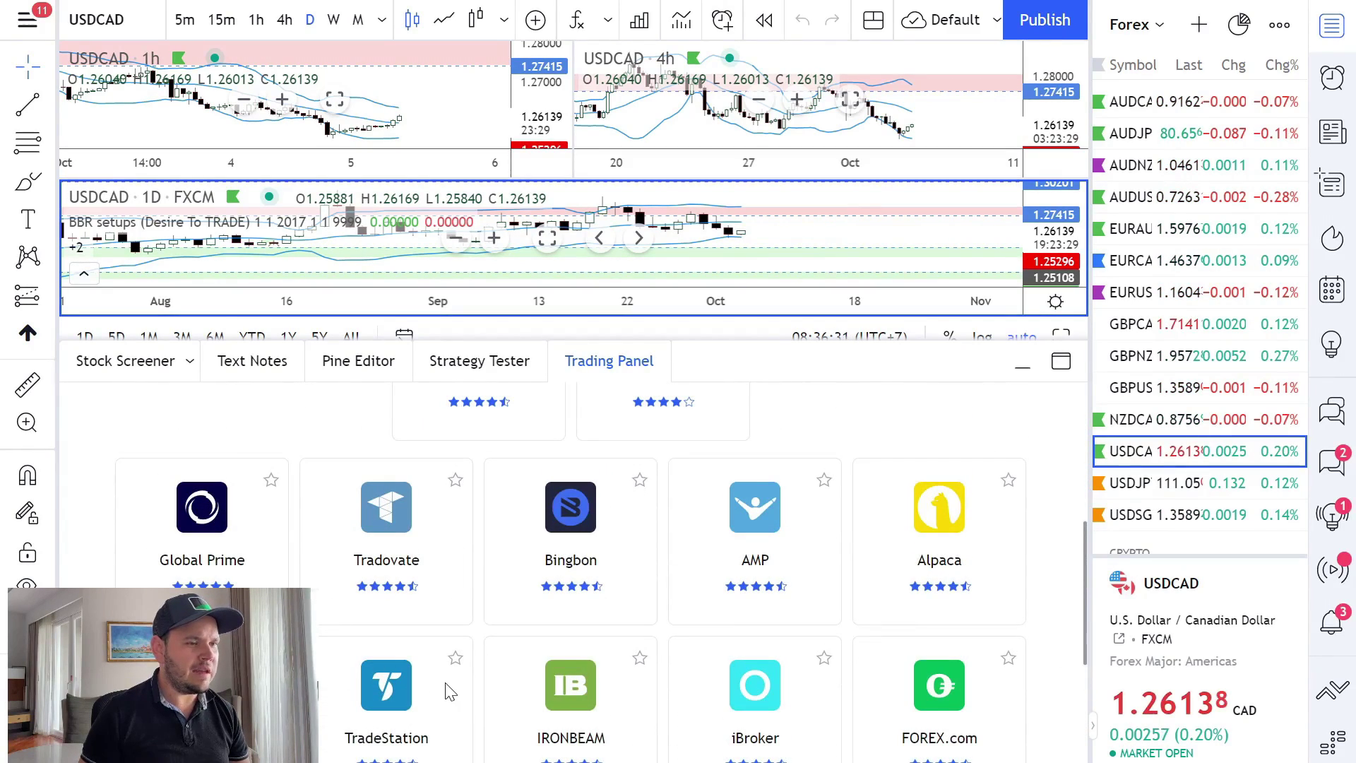
scroll(777, 584, down, 2)
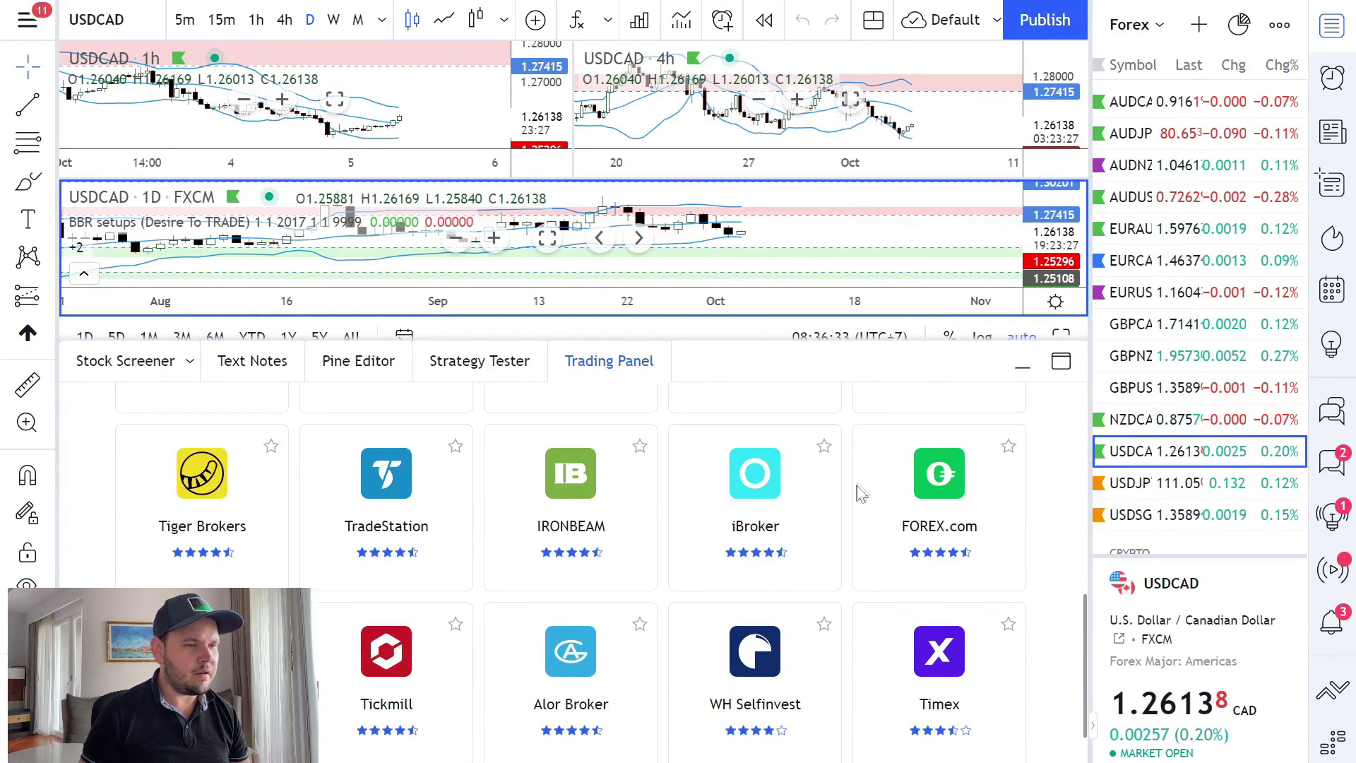
scroll(545, 613, down, 2)
scroll(549, 618, up, 10)
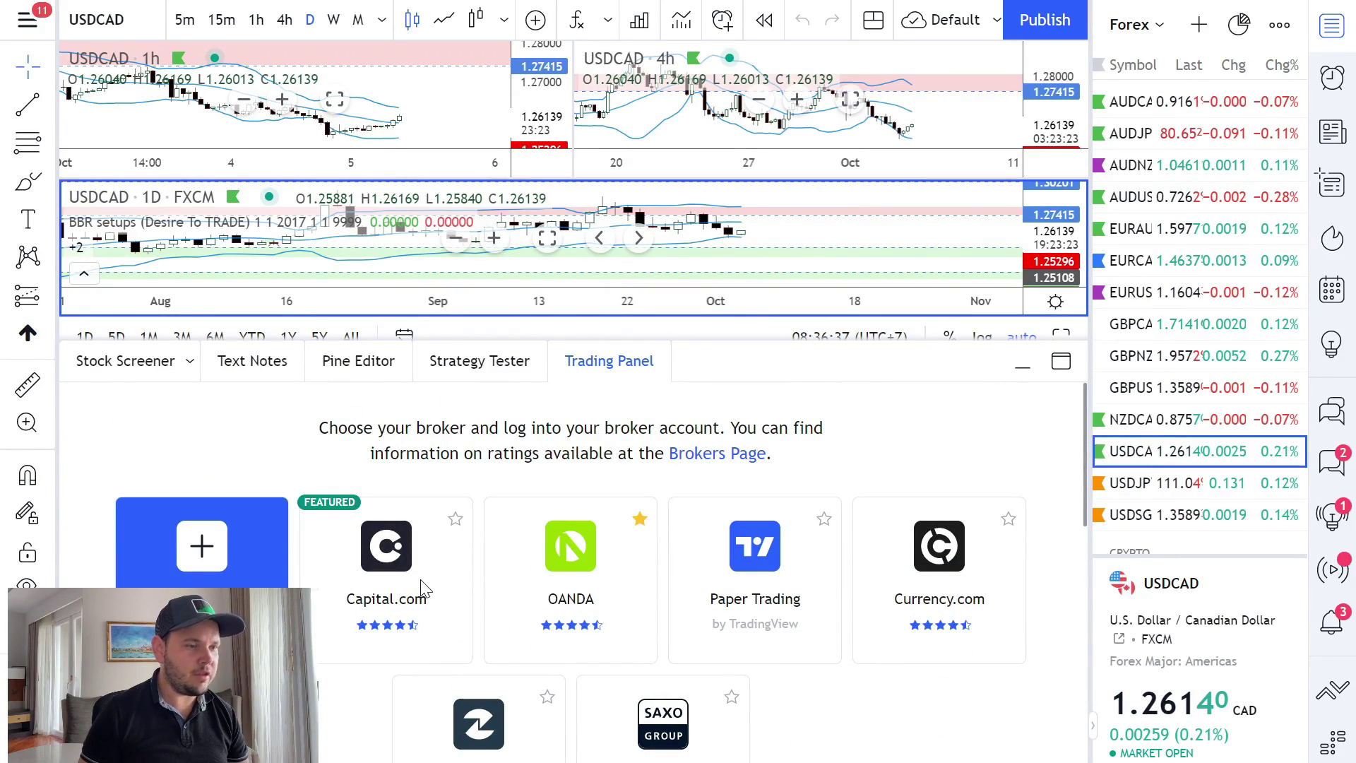
Connect OANDA as the broker, allow TradingView access to the Demo Auto Trade BB Reversal account, and collapse the trading panel
click(598, 596)
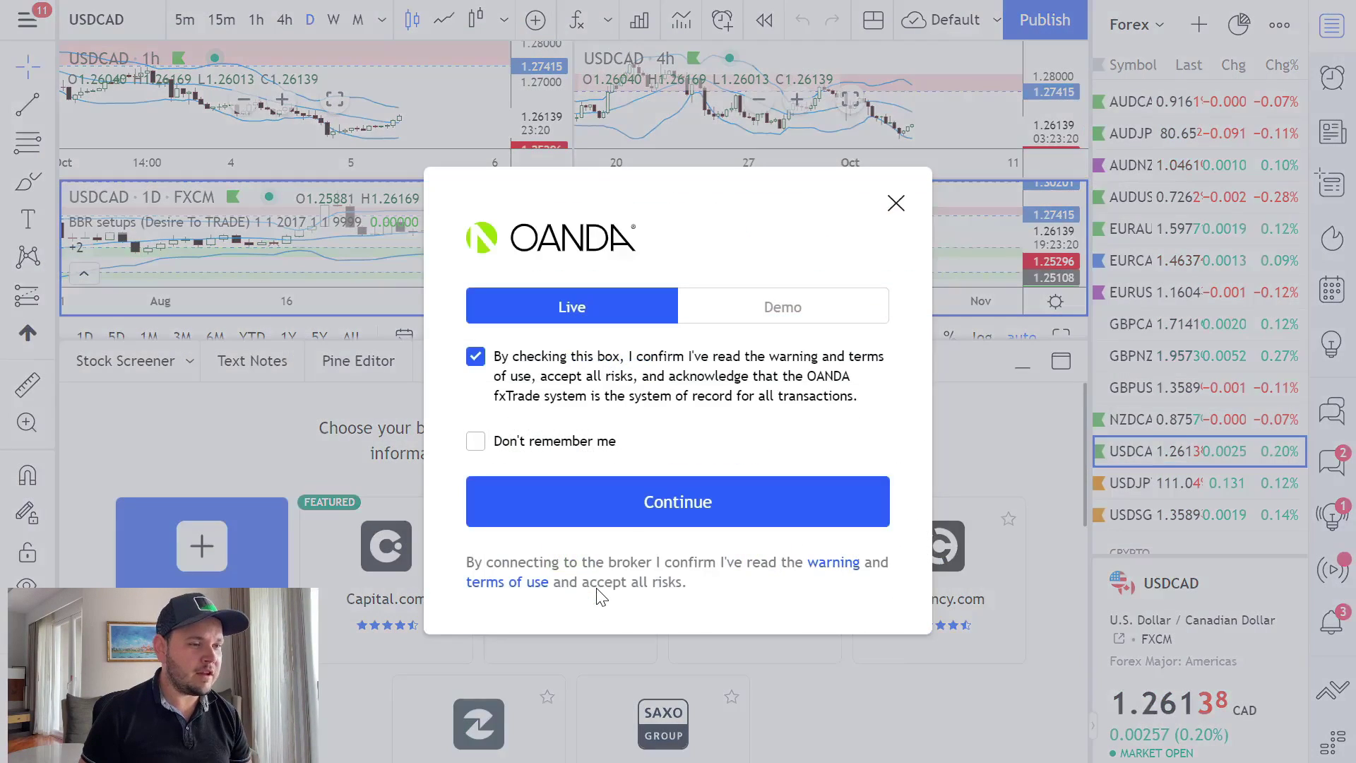
click(727, 500)
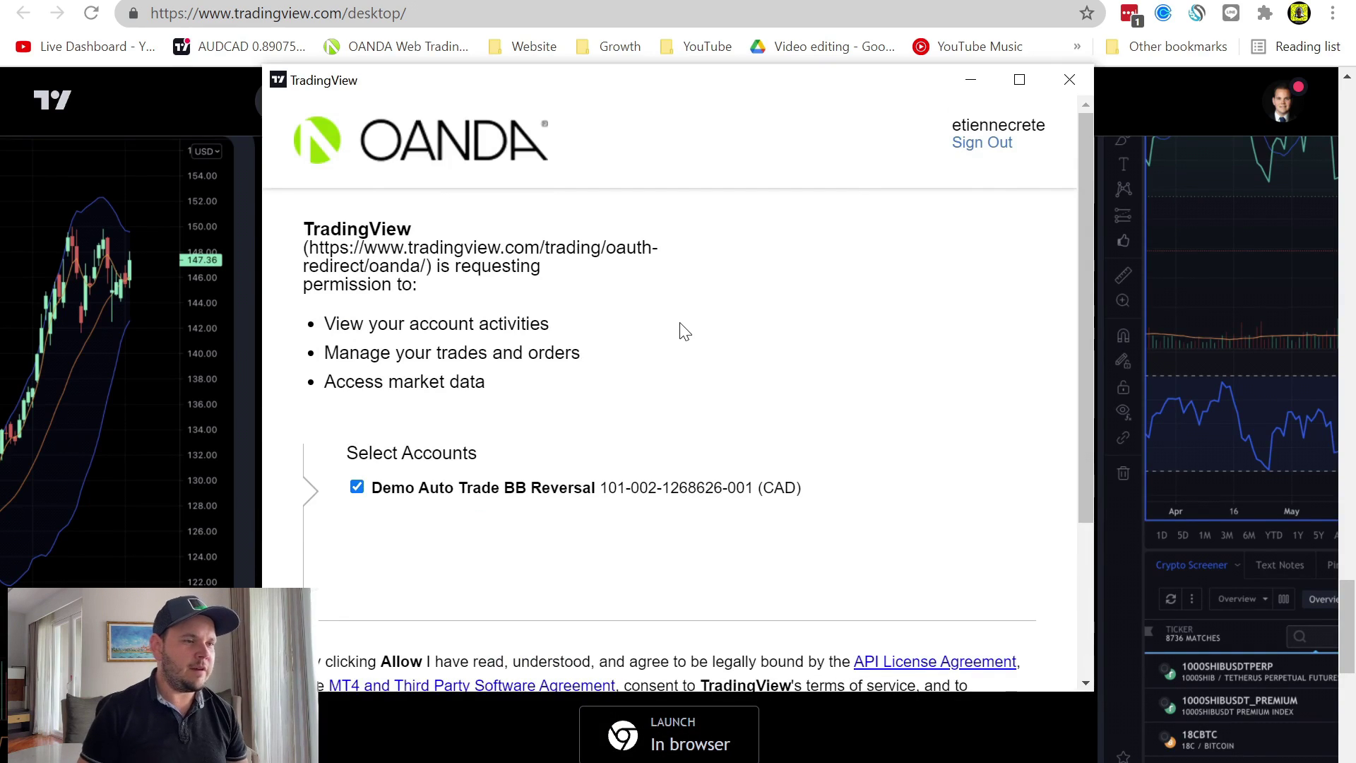
scroll(683, 331, down, 3)
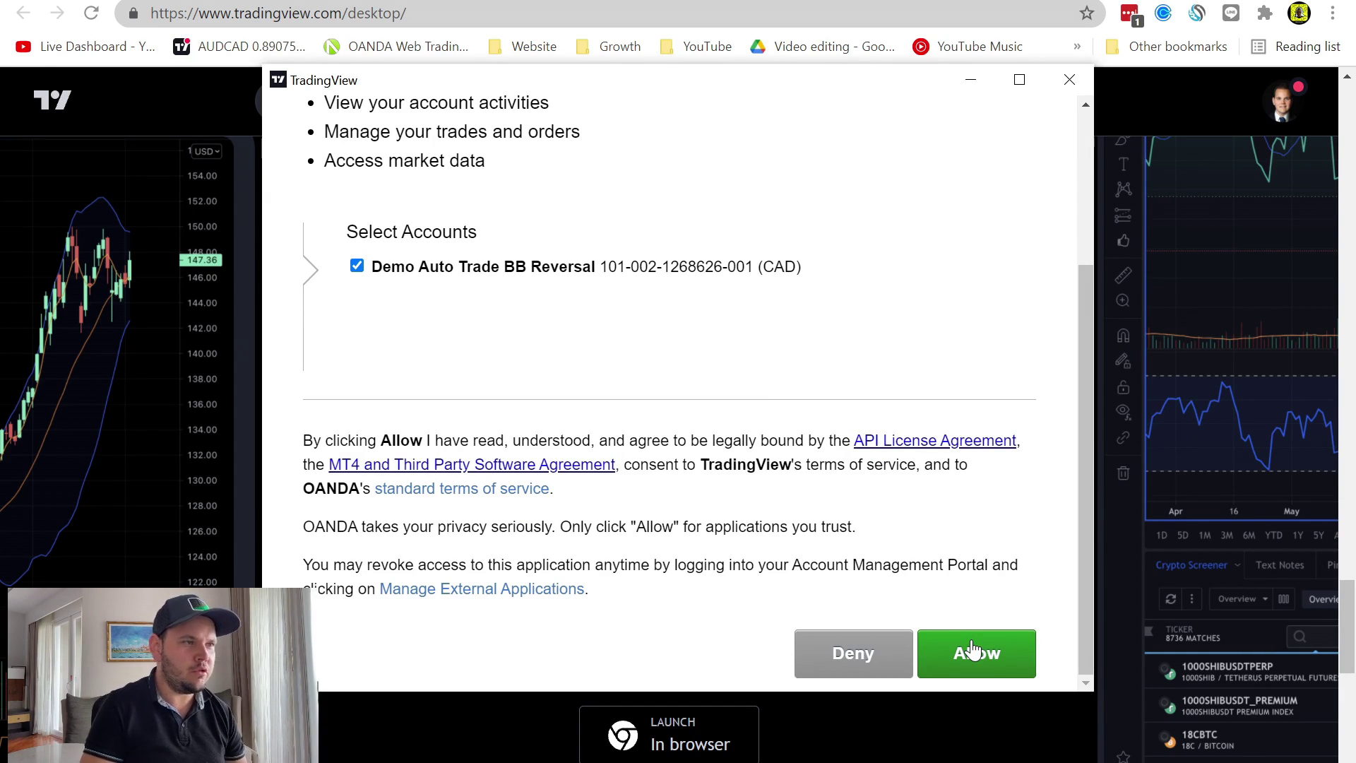
click(973, 650)
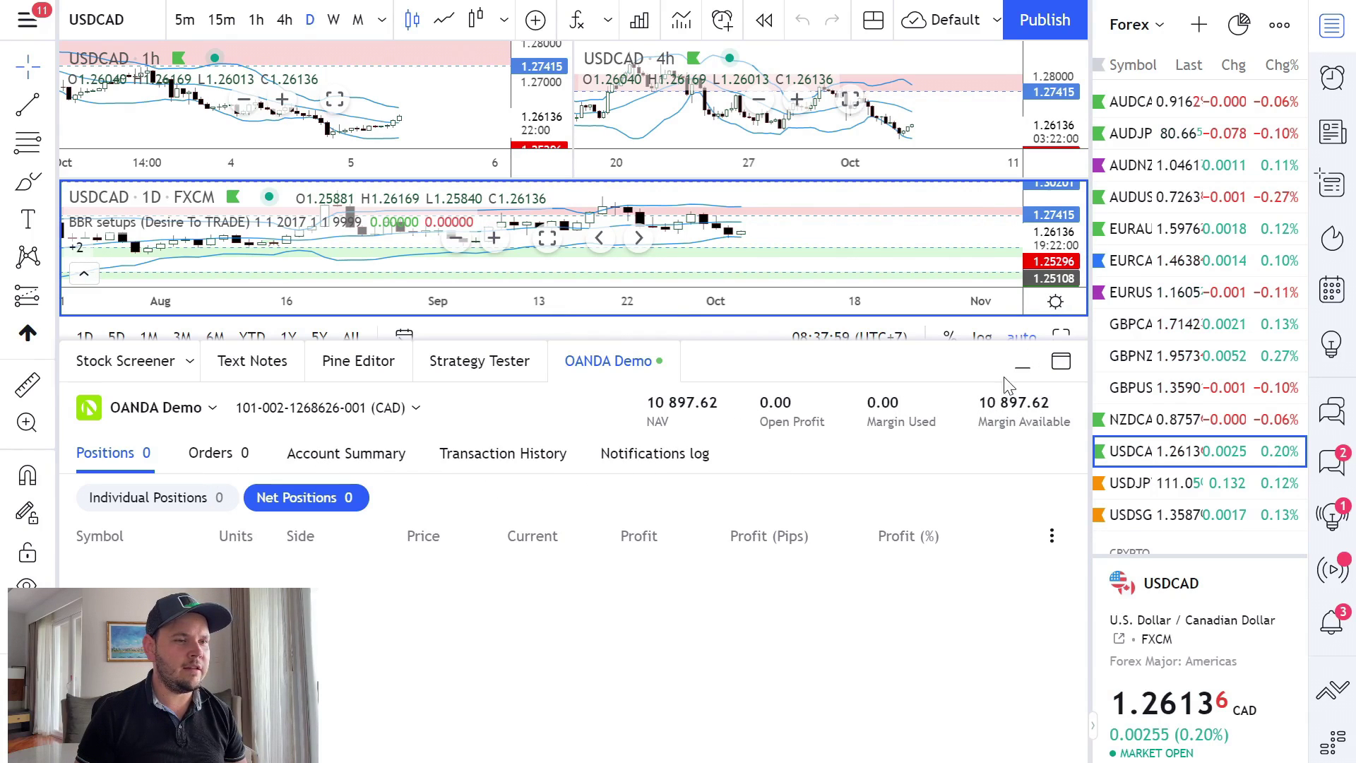
click(1019, 369)
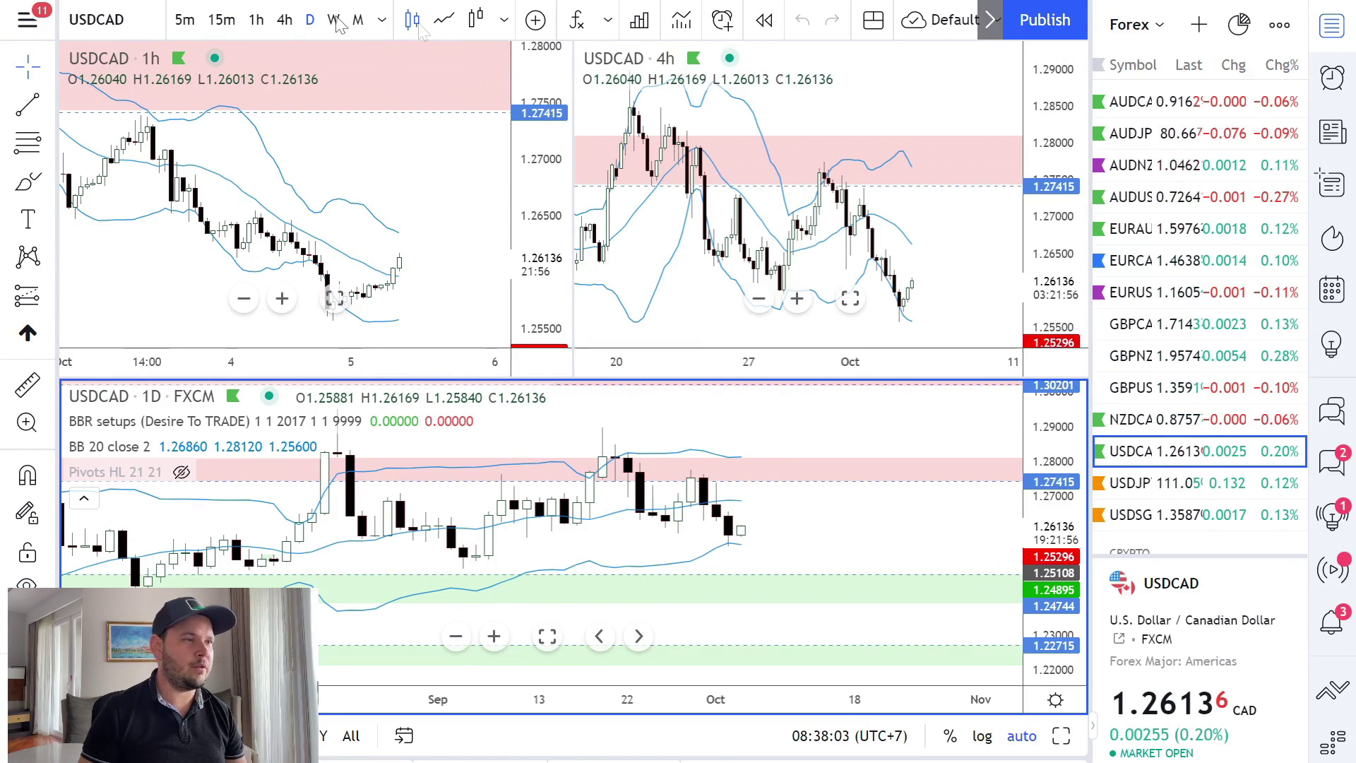
Look over the symbol search results for USDCAD and dismiss the search
click(112, 22)
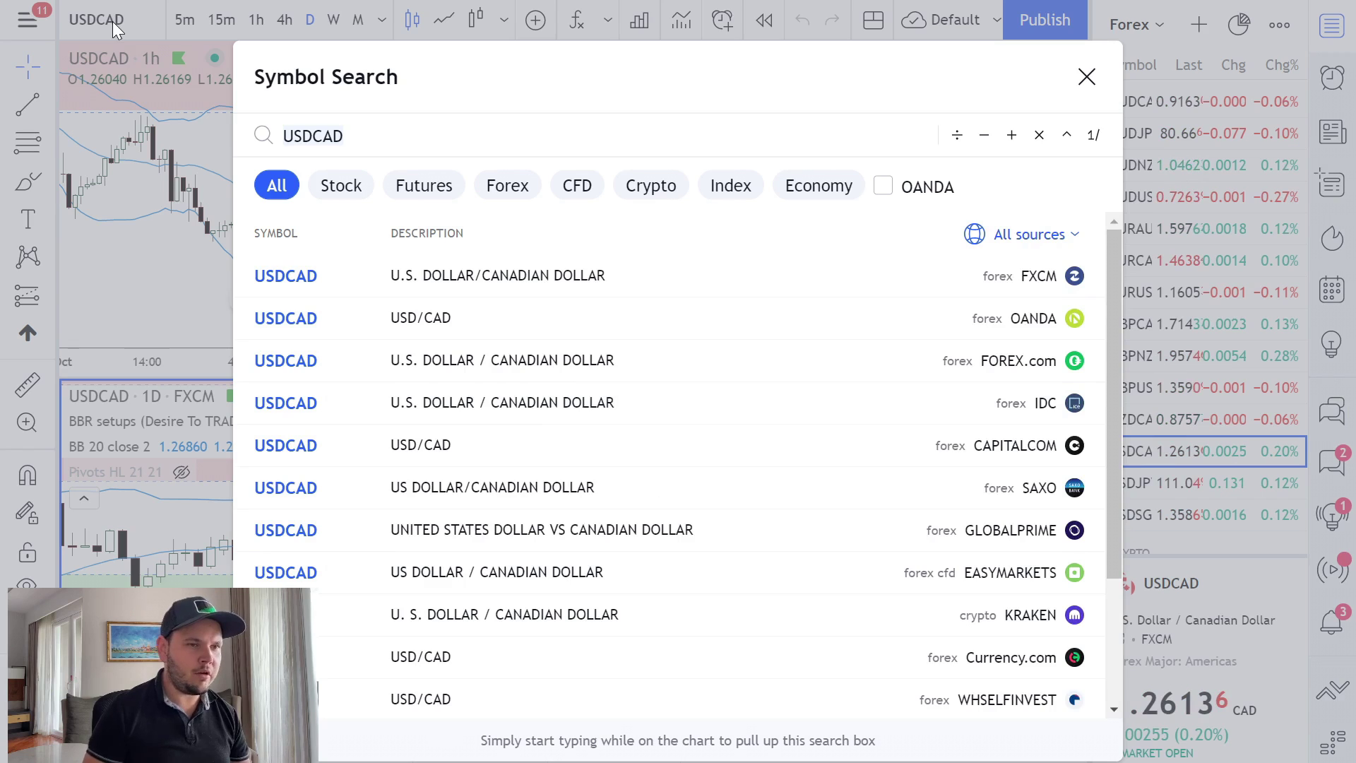
click(1208, 156)
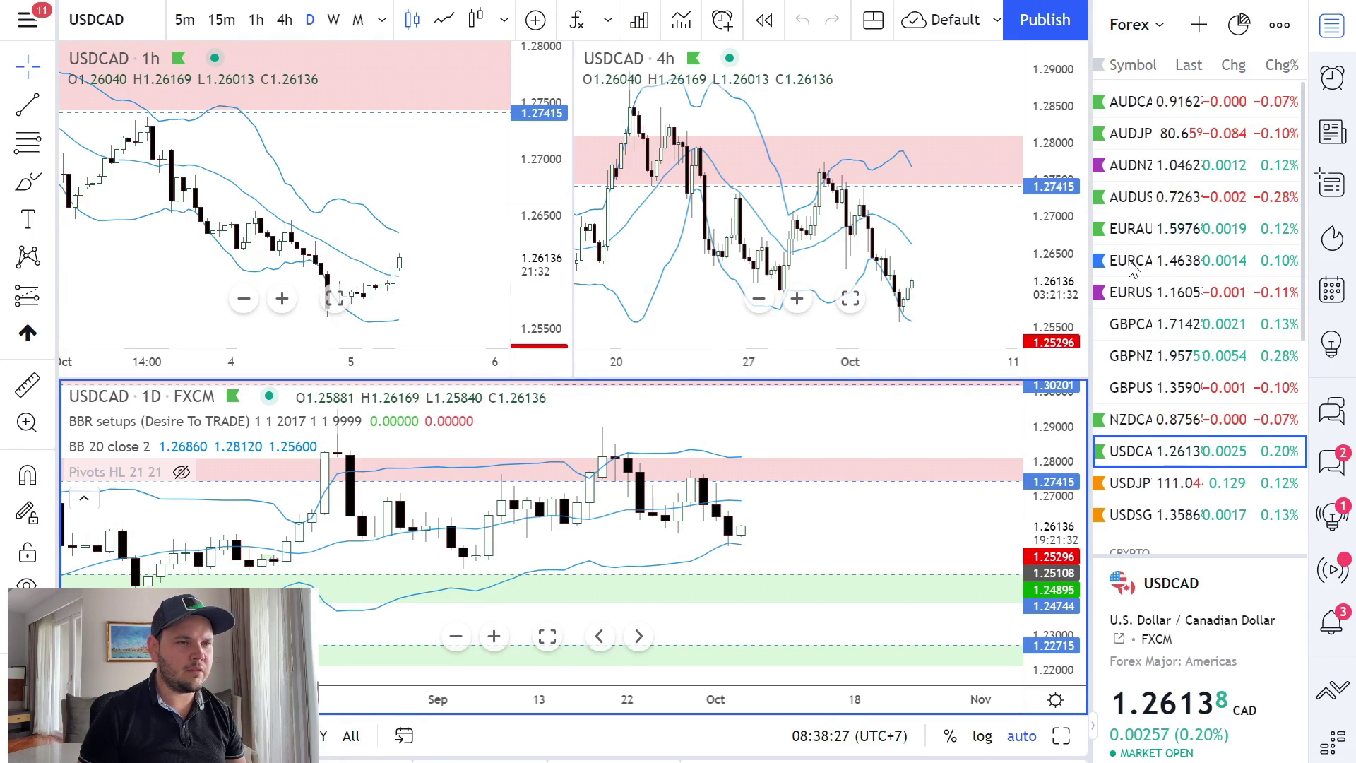
Show EURCAD from the Forex watchlist on the charts, and switch them to EURAUD
click(1105, 266)
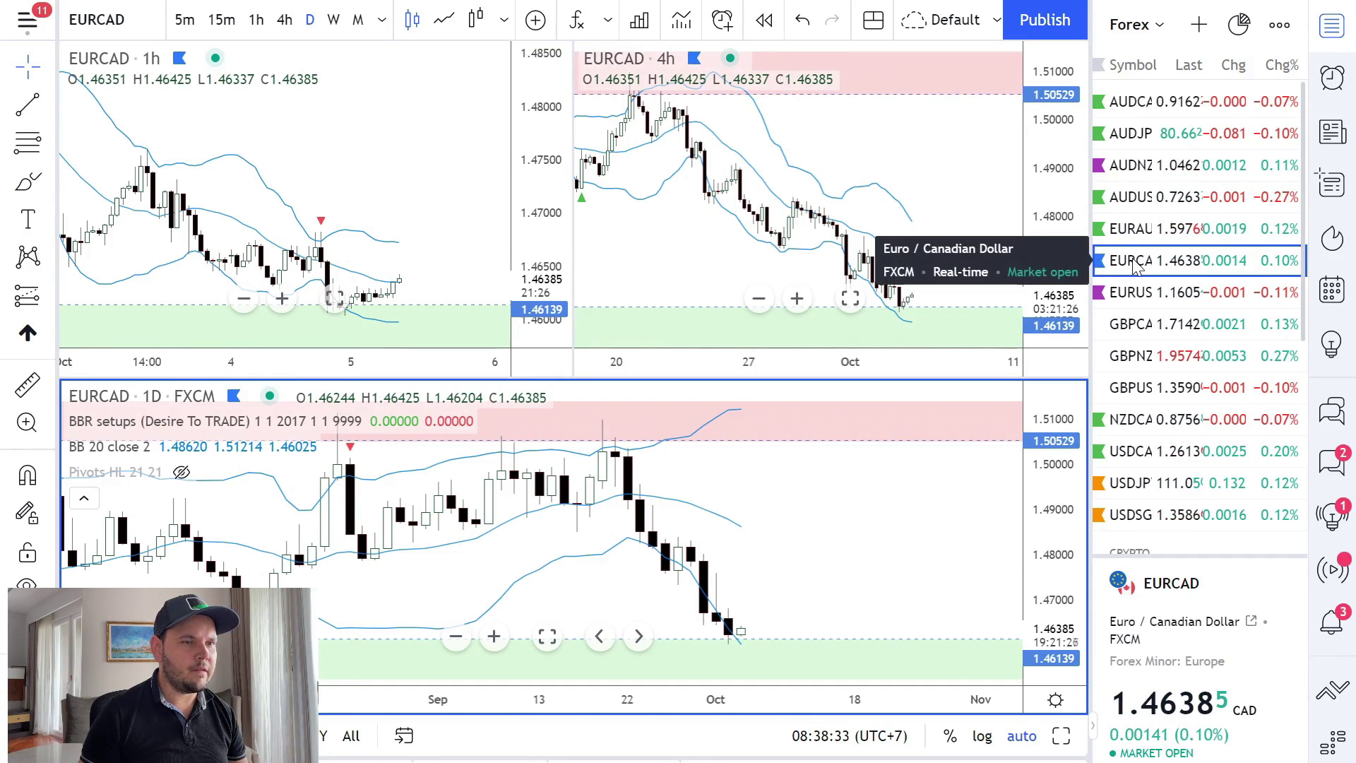
click(1142, 227)
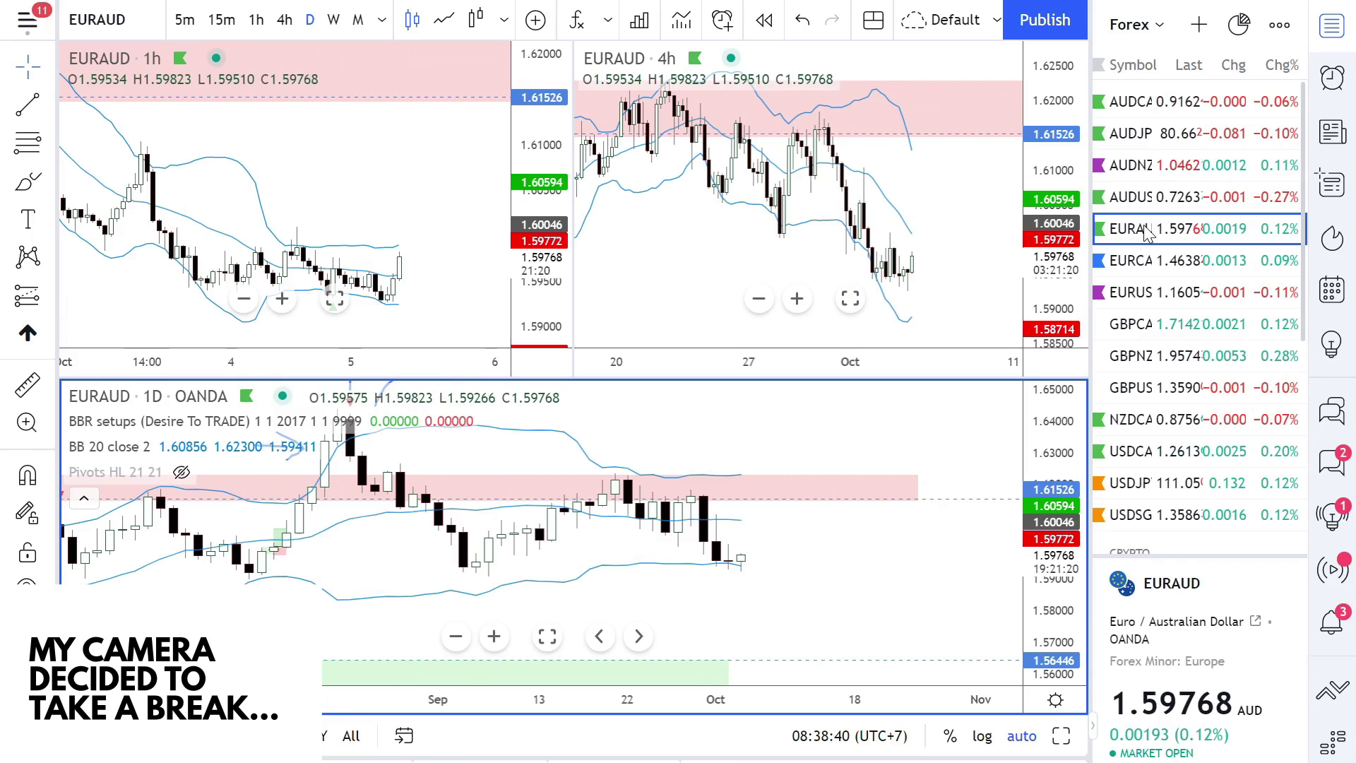
View the options available for the daily EURAUD chart, including the price line settings, and dismiss them
right_click(780, 557)
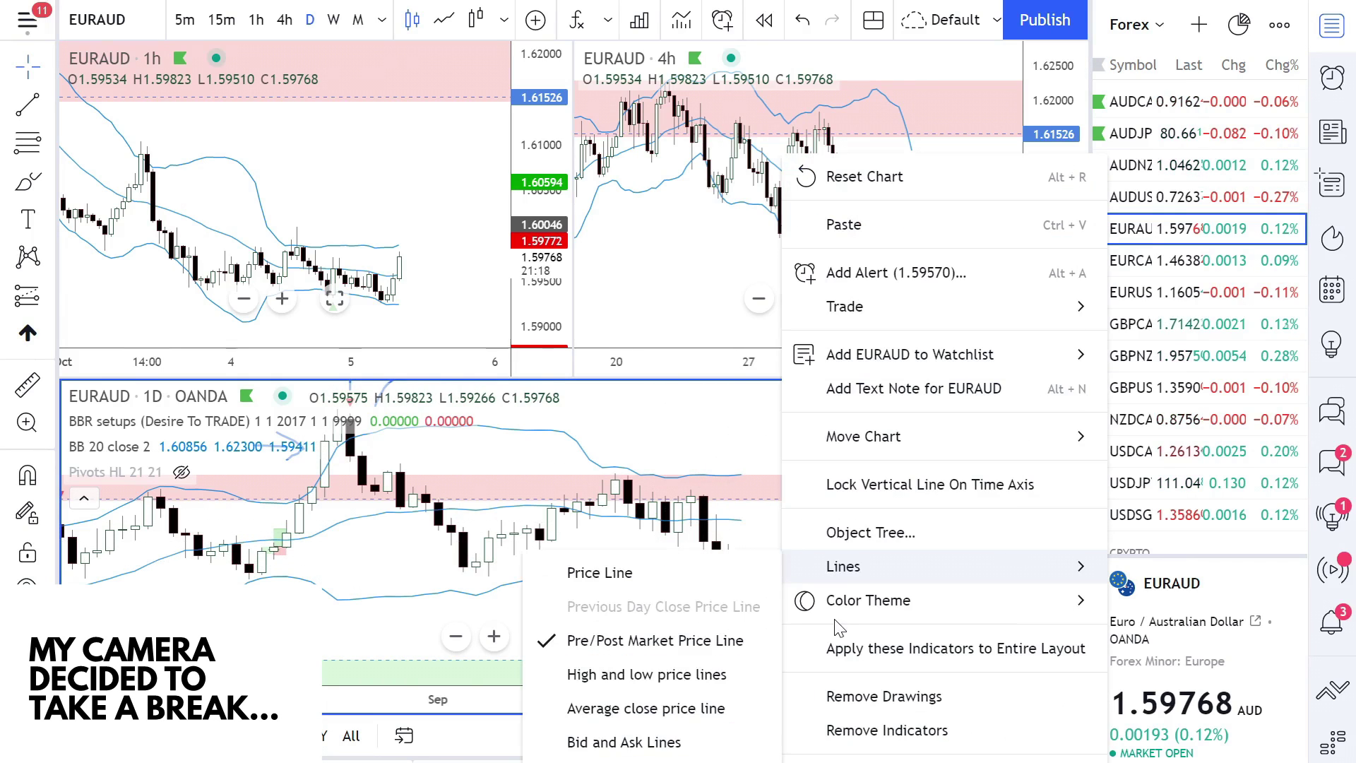
click(449, 501)
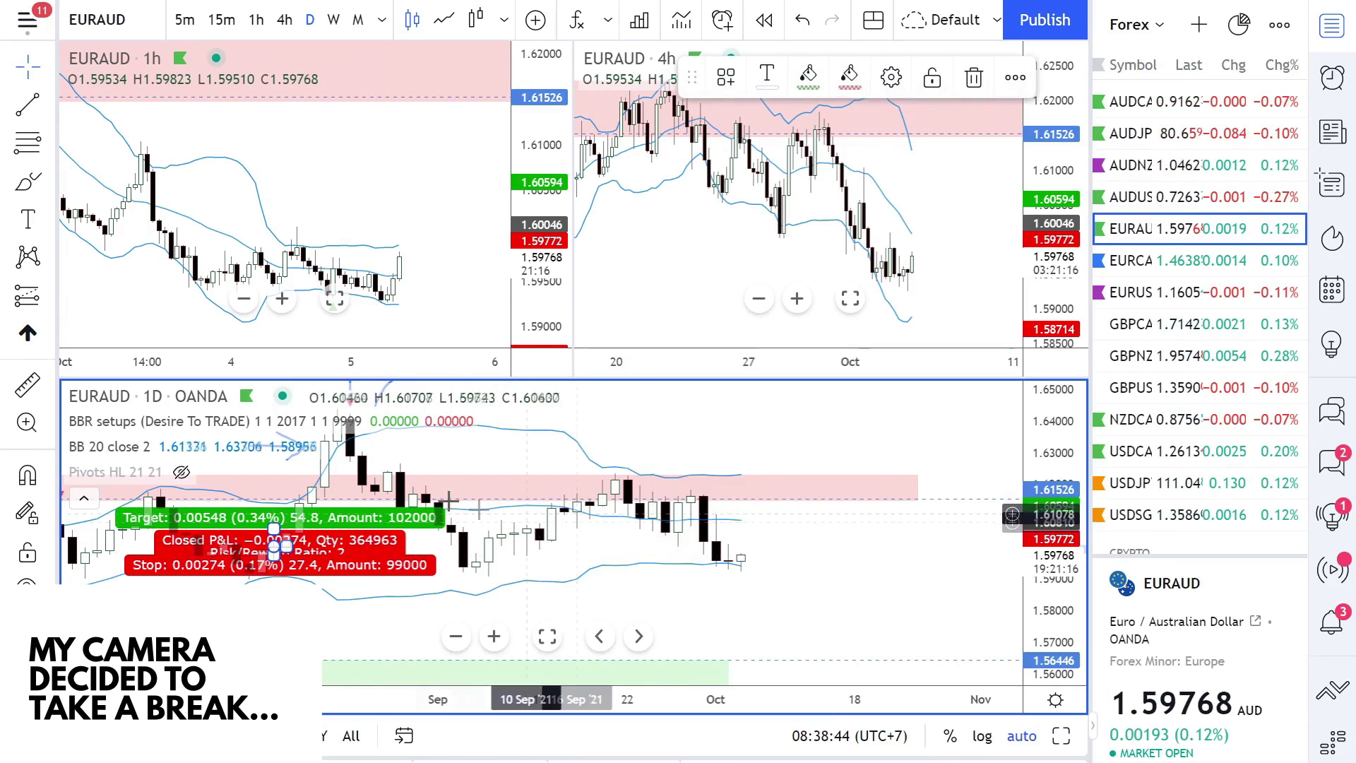
Bring the latest candles of the EURAUD 1h chart into view and maximize that chart to fill the layout
click(358, 221)
drag(341, 212, 475, 199)
drag(454, 294, 417, 319)
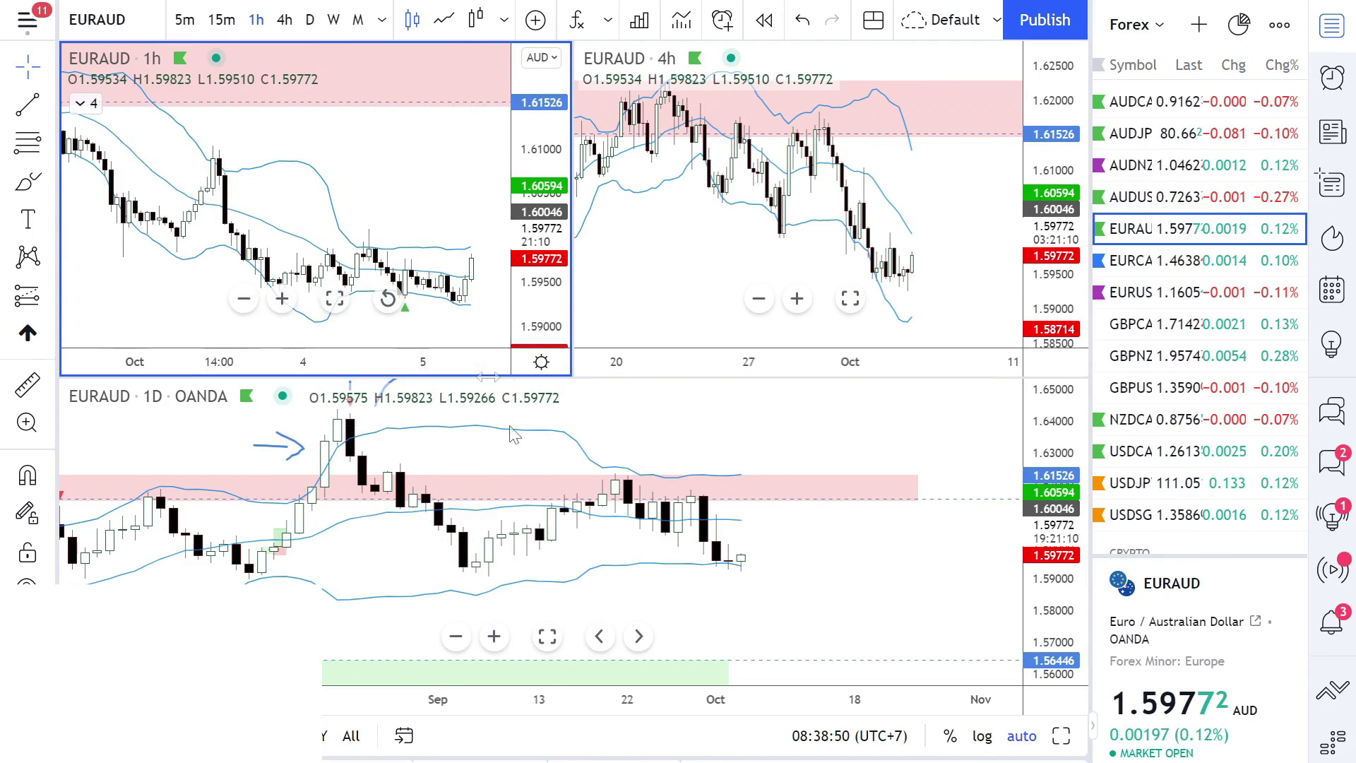
key(alt+Return)
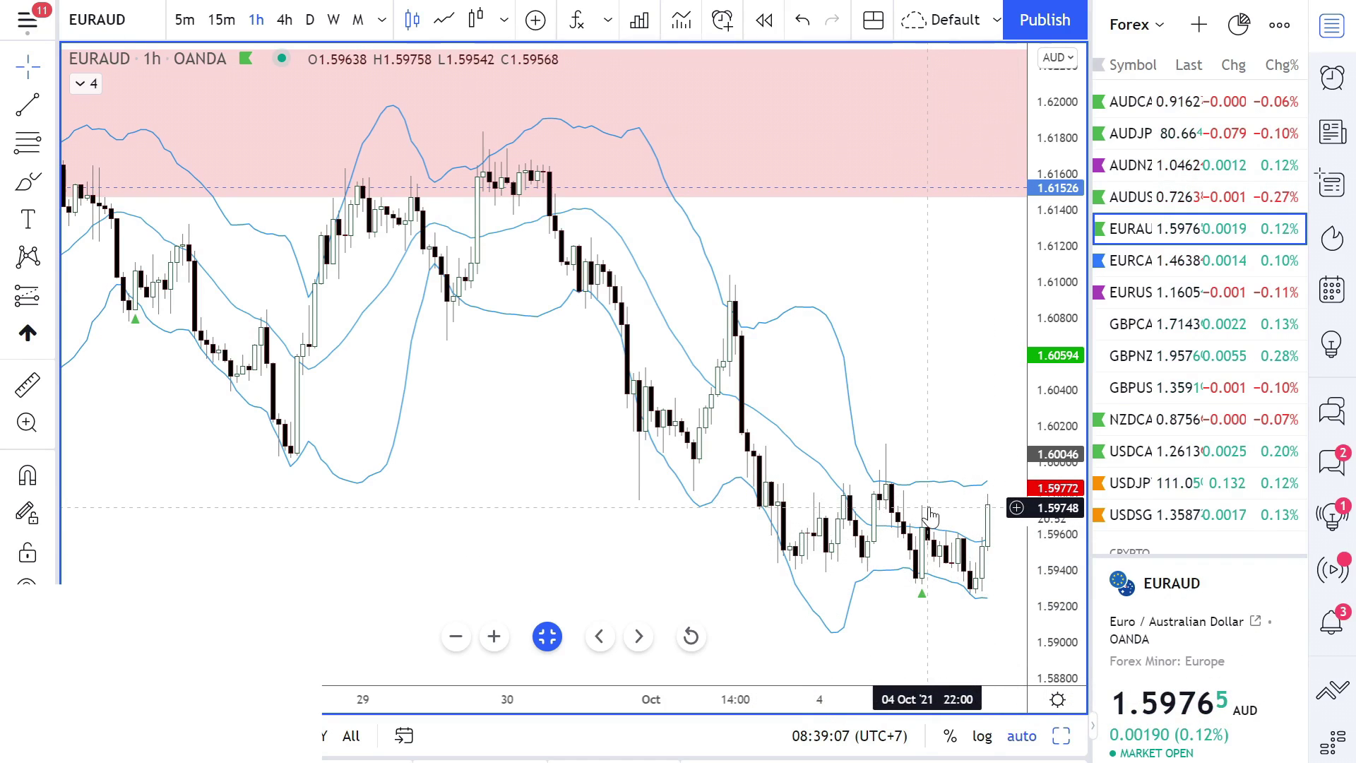
Create a new EURAUD order from the 1h chart and set its stop loss to 100 pips
right_click(950, 549)
mouse_move(954, 568)
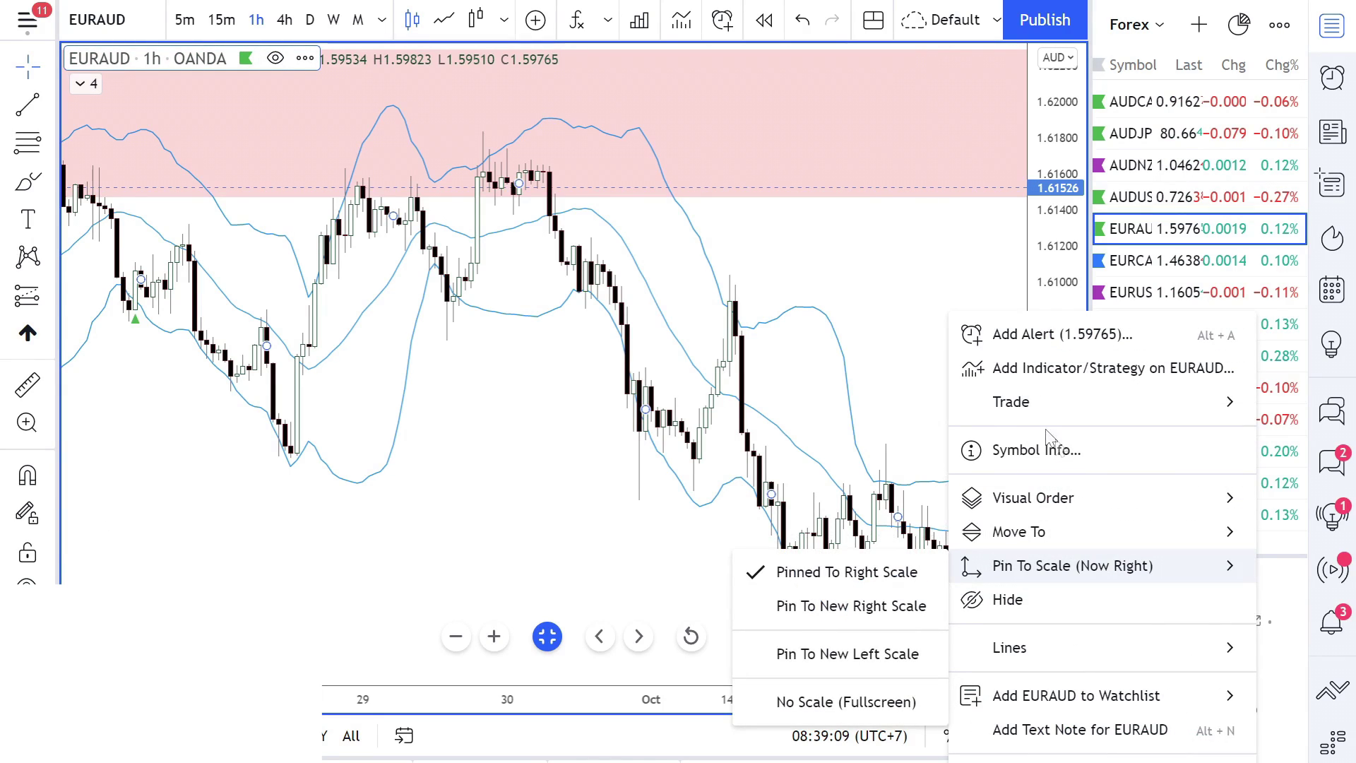
mouse_move(1015, 401)
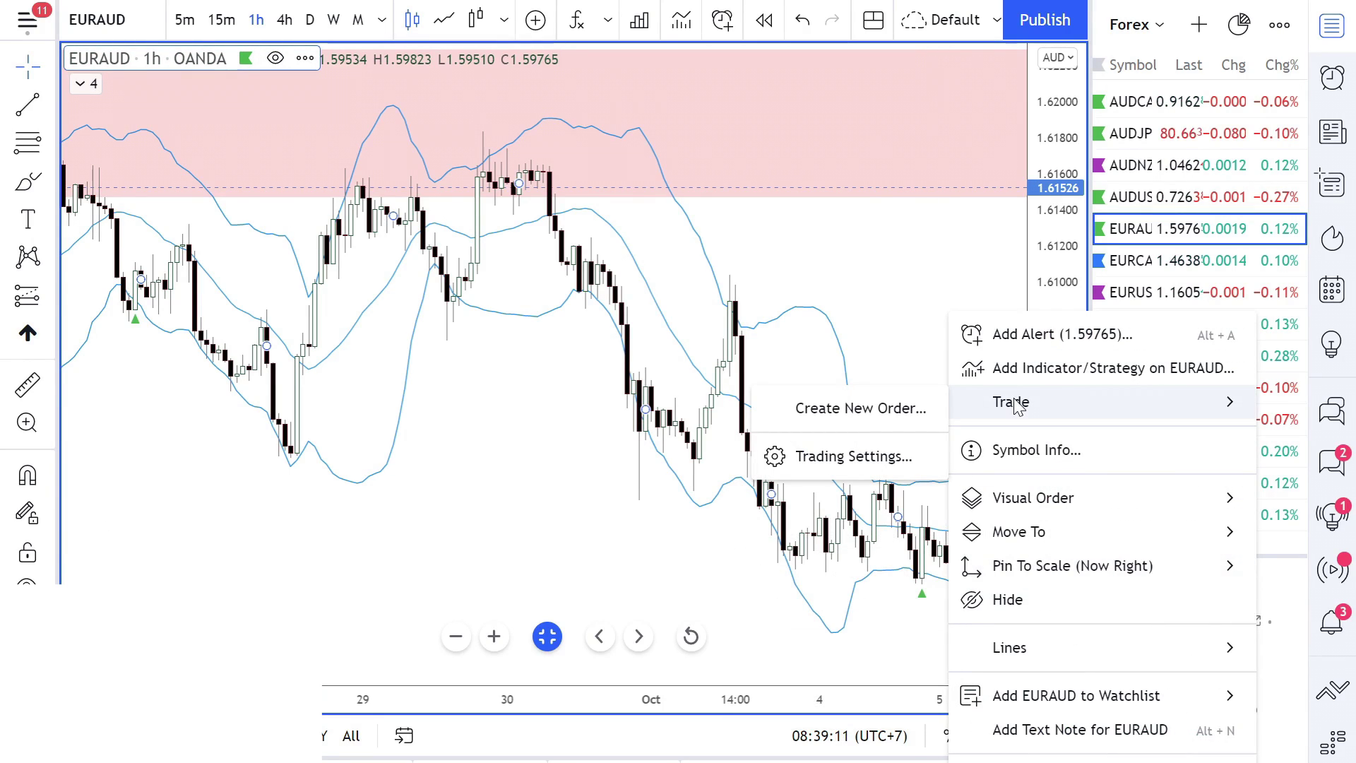
click(845, 410)
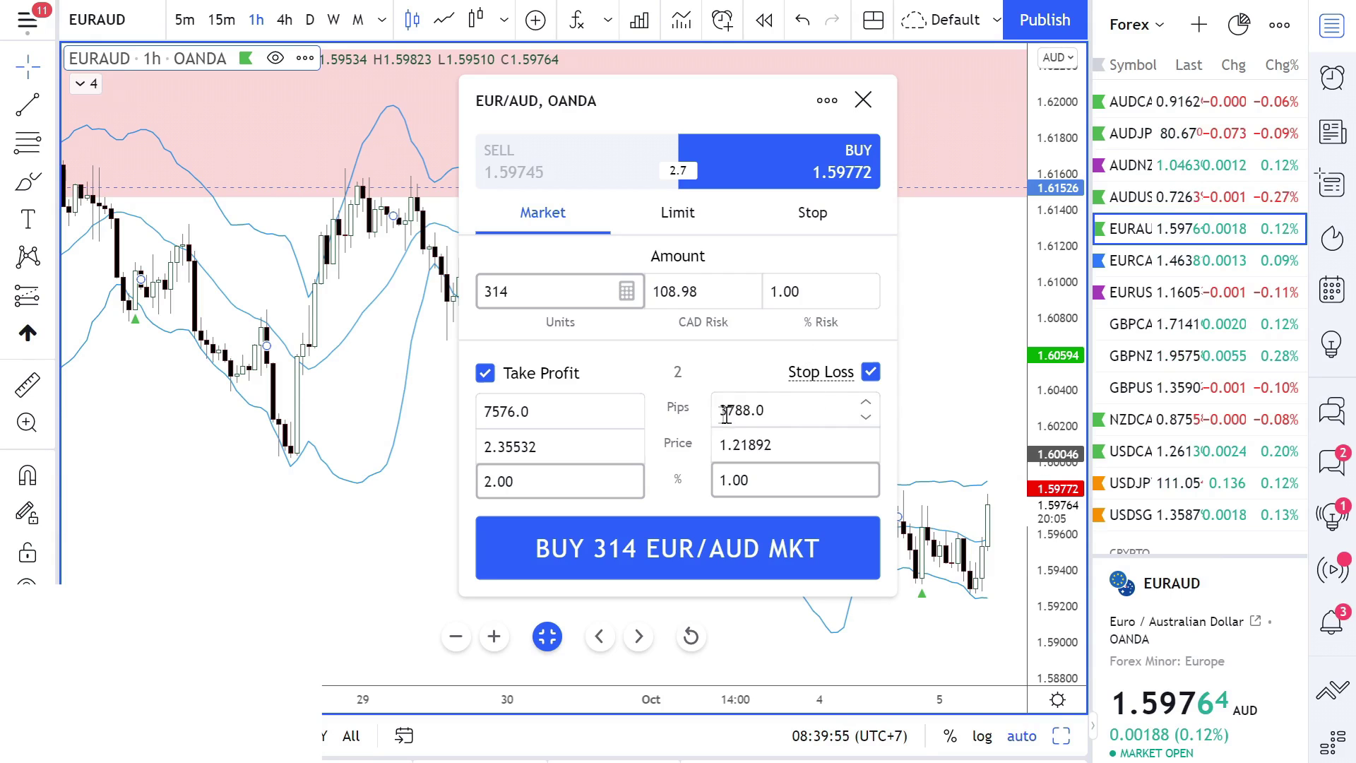
click(784, 410)
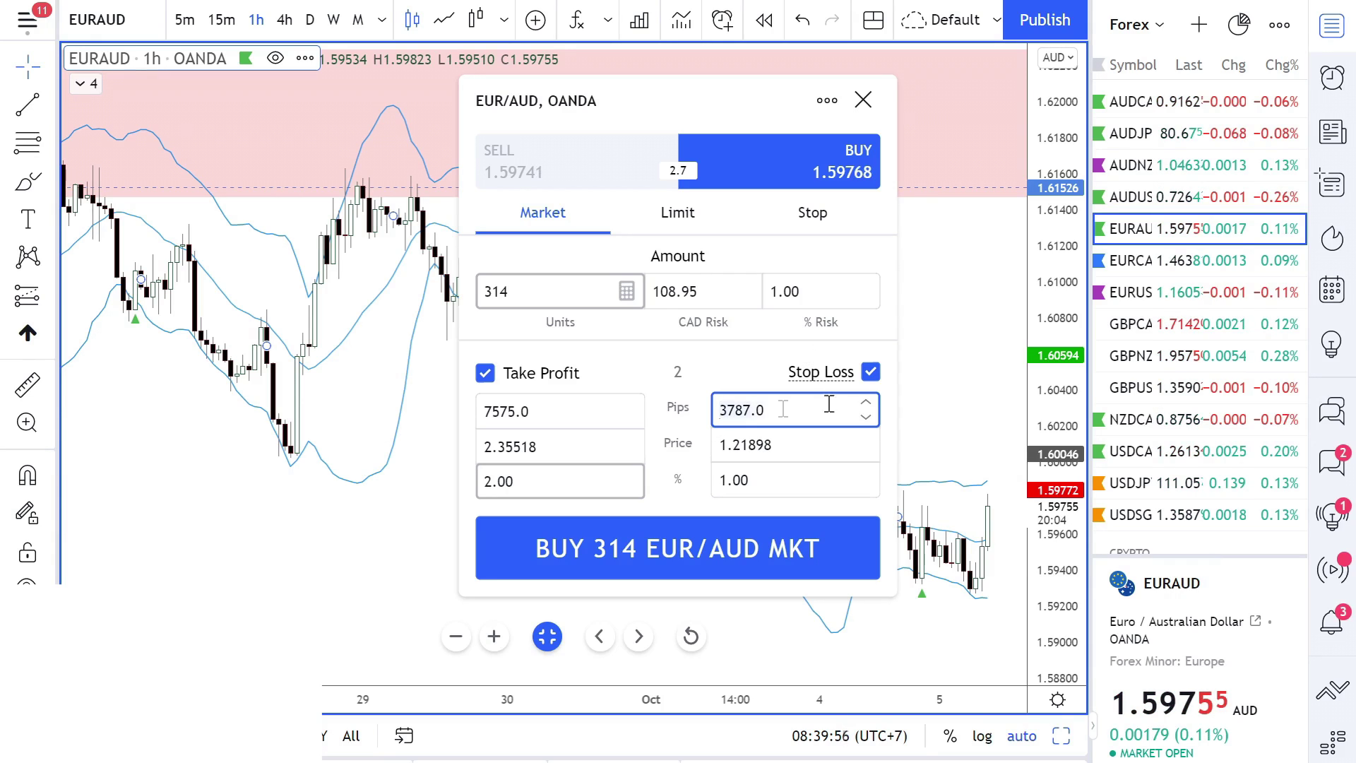
key(ctrl+a)
key(BackSpace)
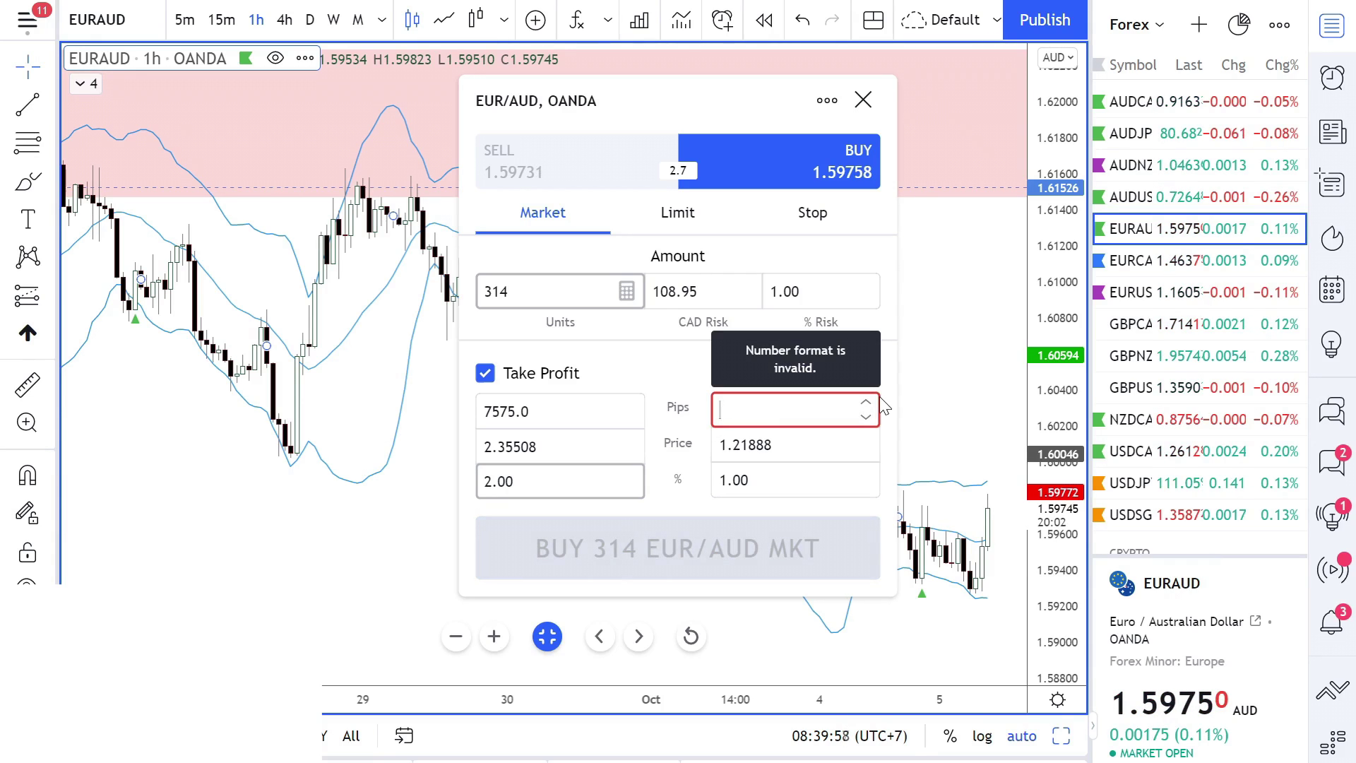
text(100)
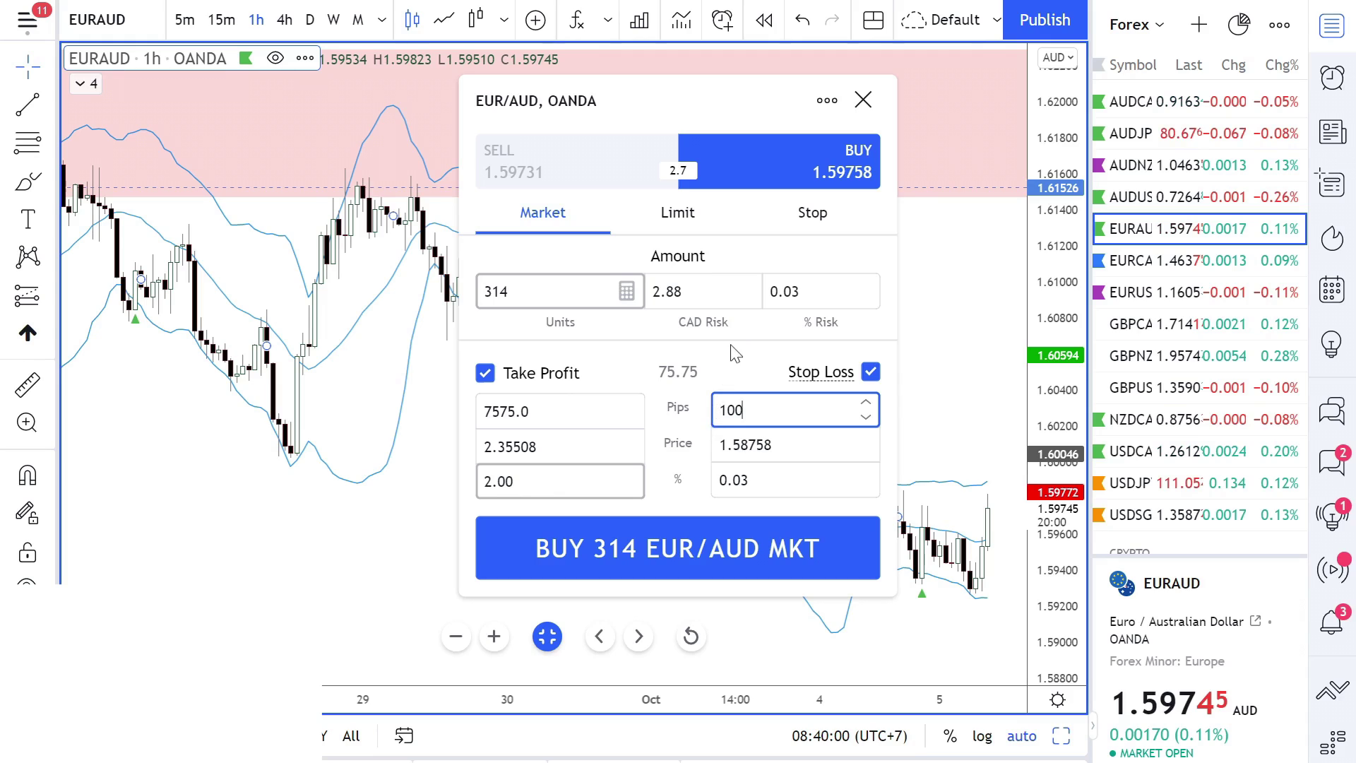
click(770, 390)
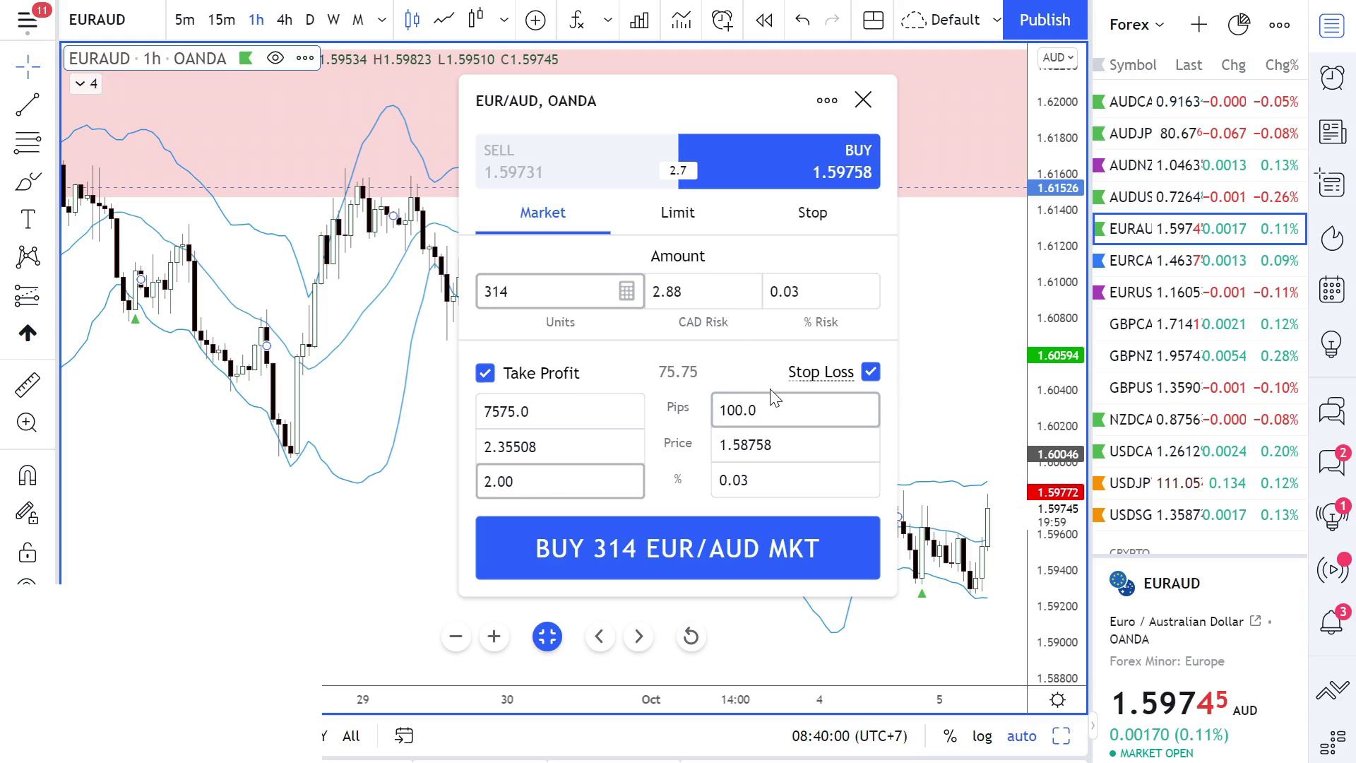
Set the order's risk to 1% and place the EUR/AUD buy market order
double_click(815, 286)
text(1)
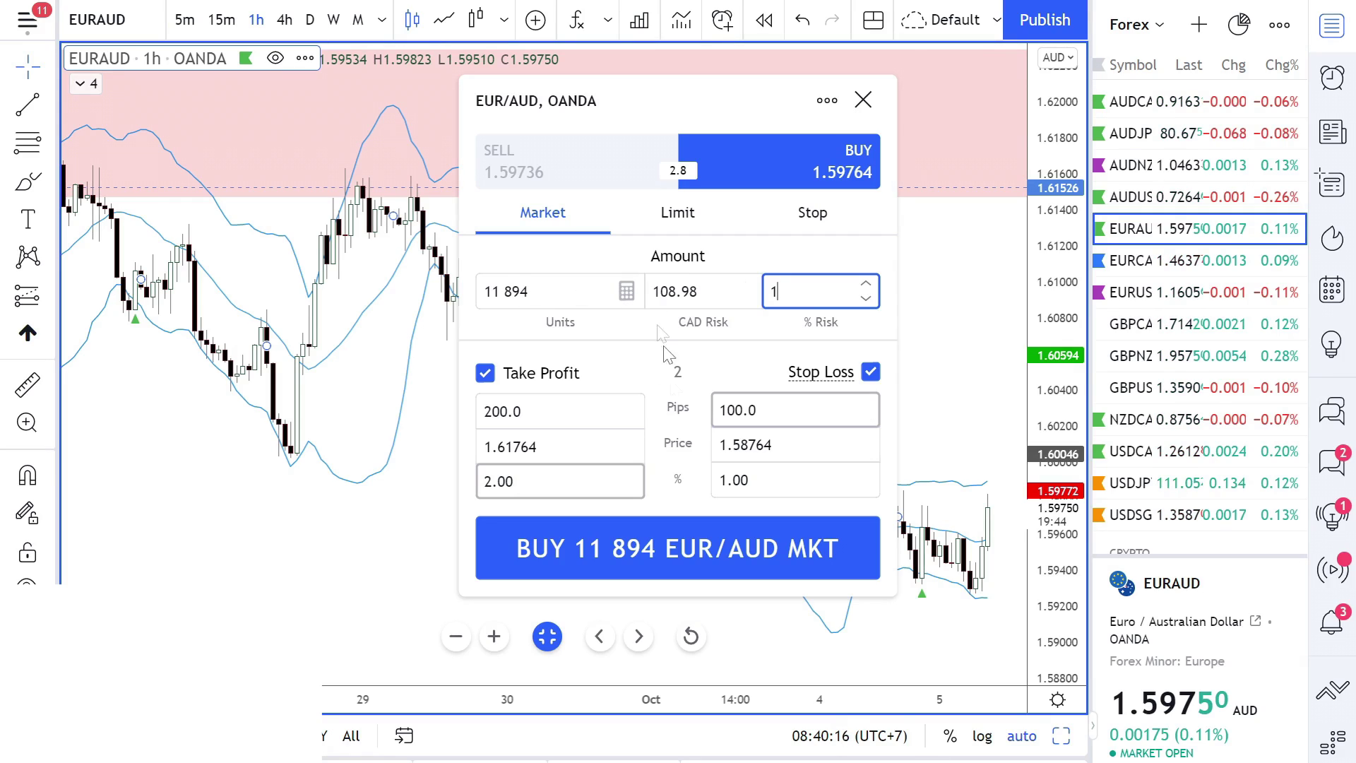
click(663, 553)
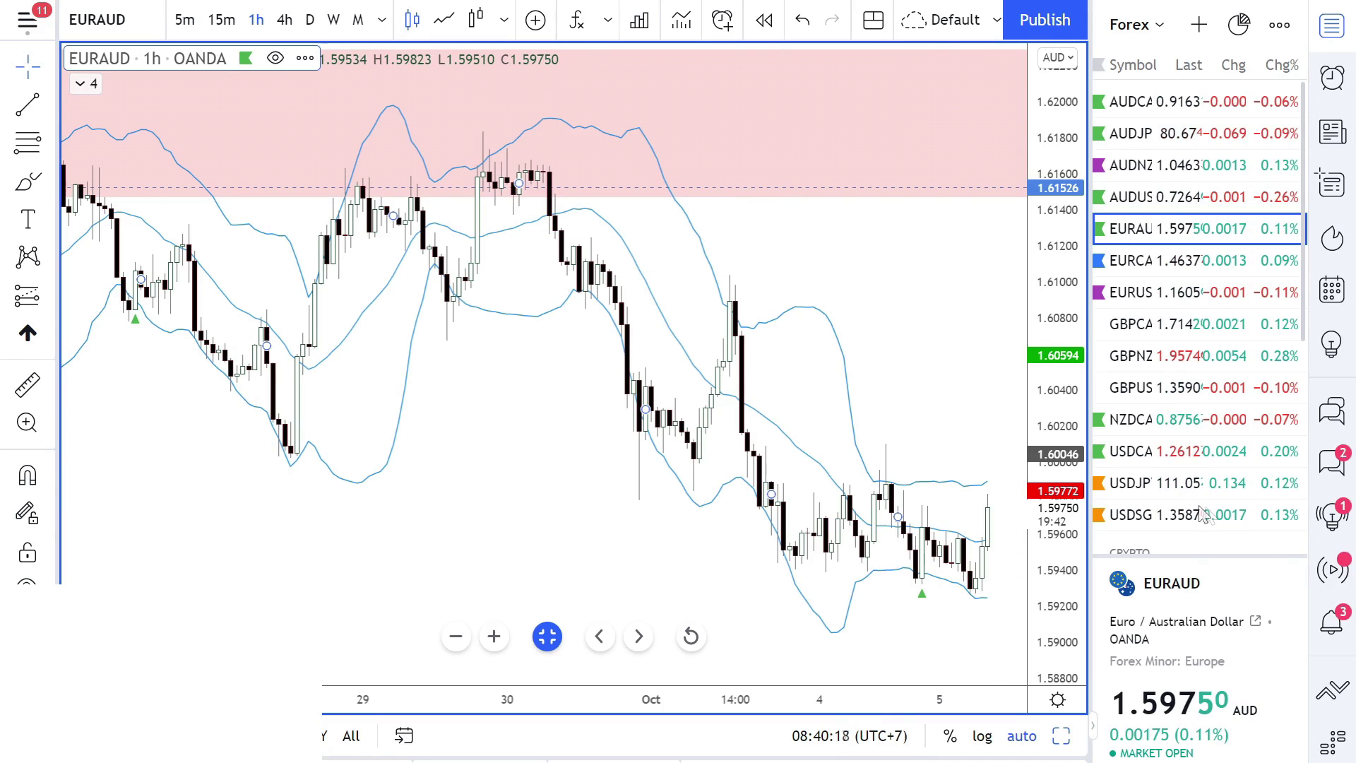
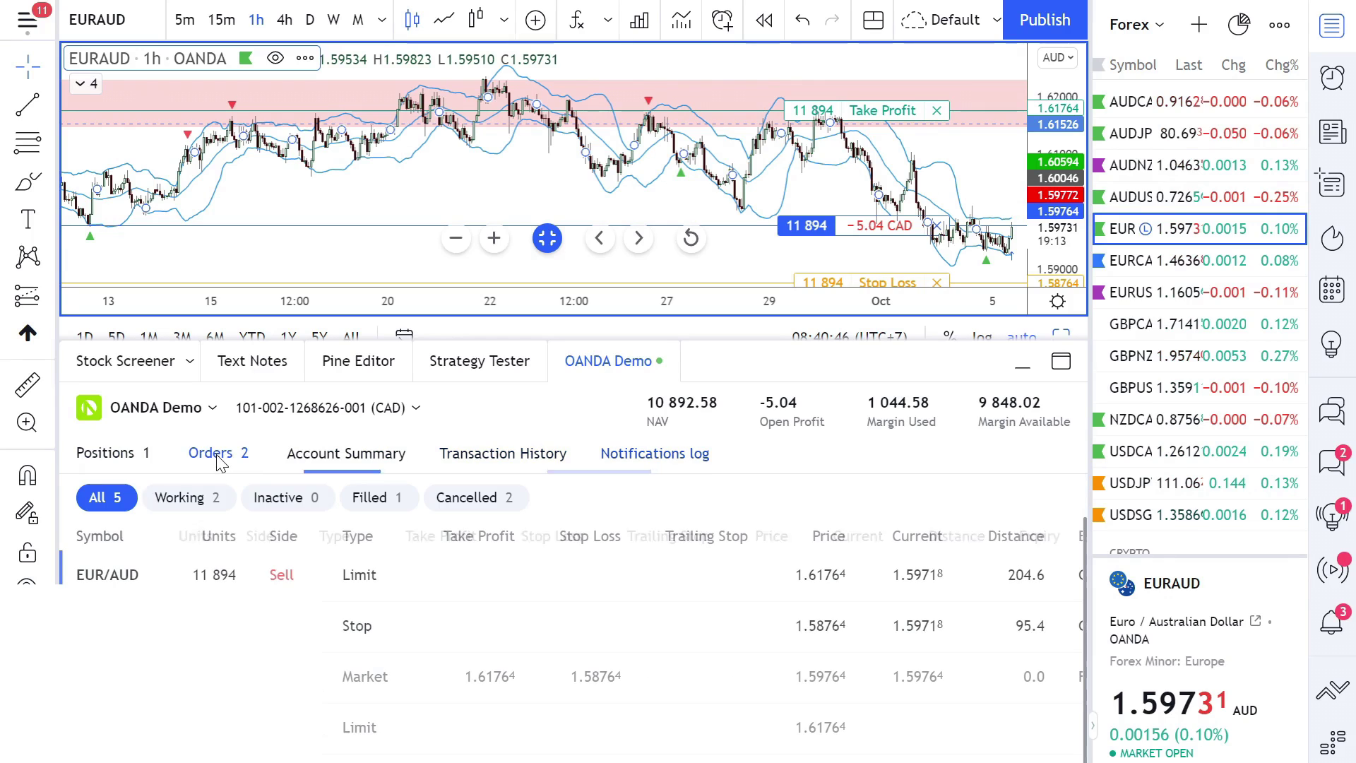
Partially close the open EUR/AUD long position by 6000 units
click(117, 455)
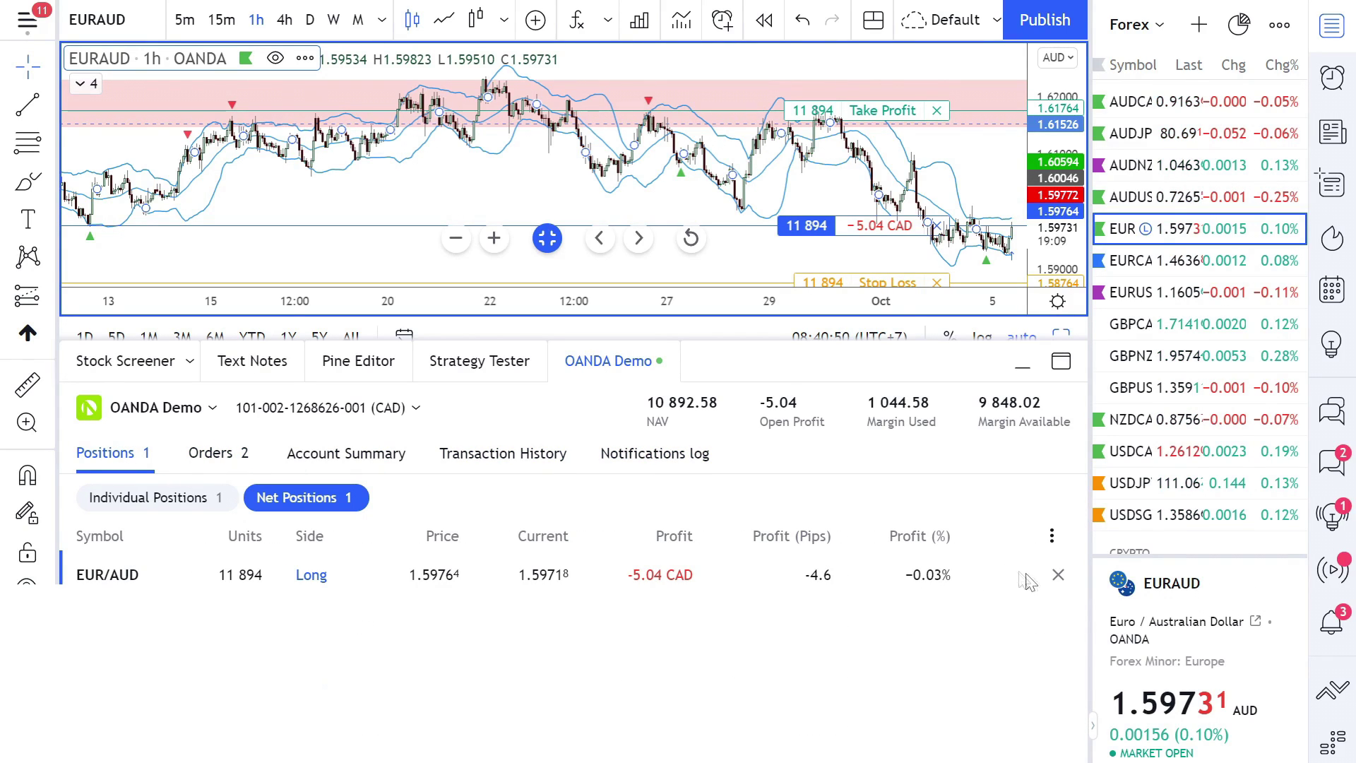
click(1057, 577)
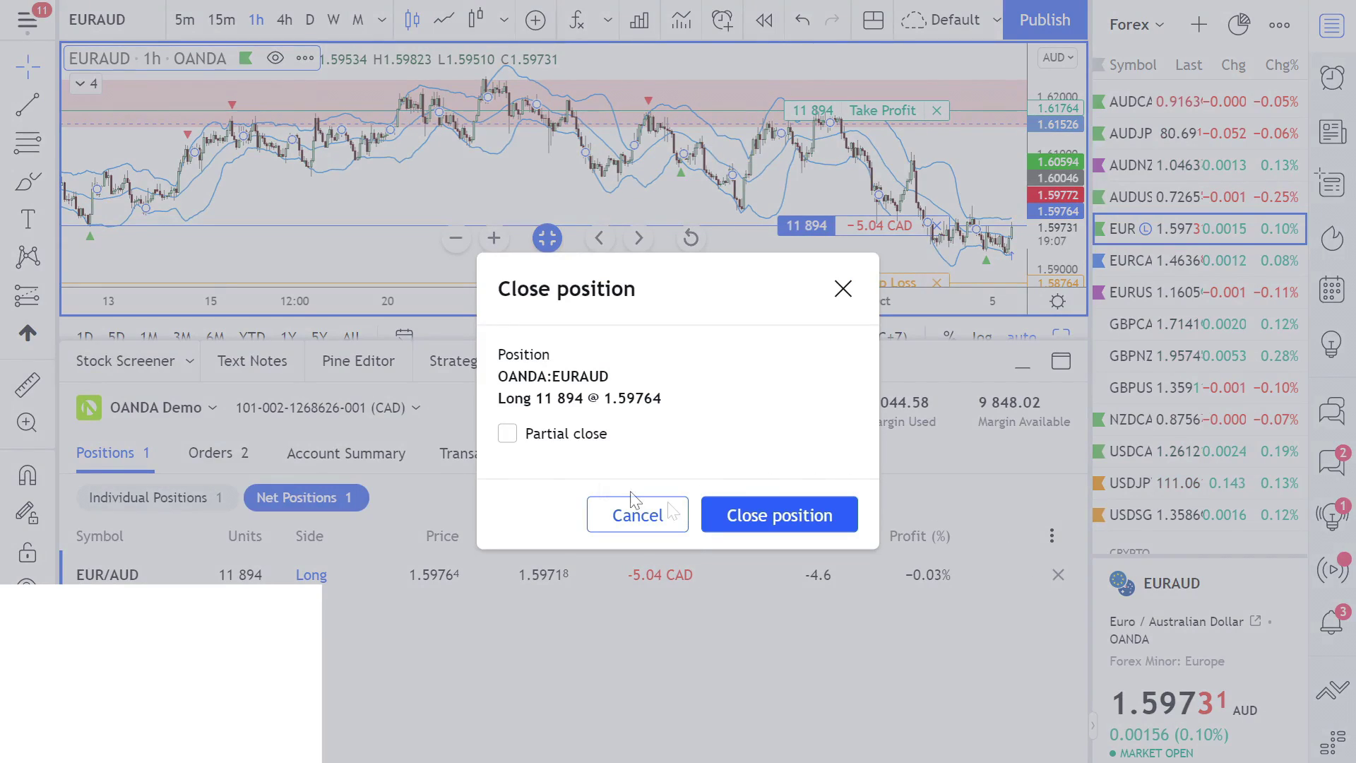
click(508, 434)
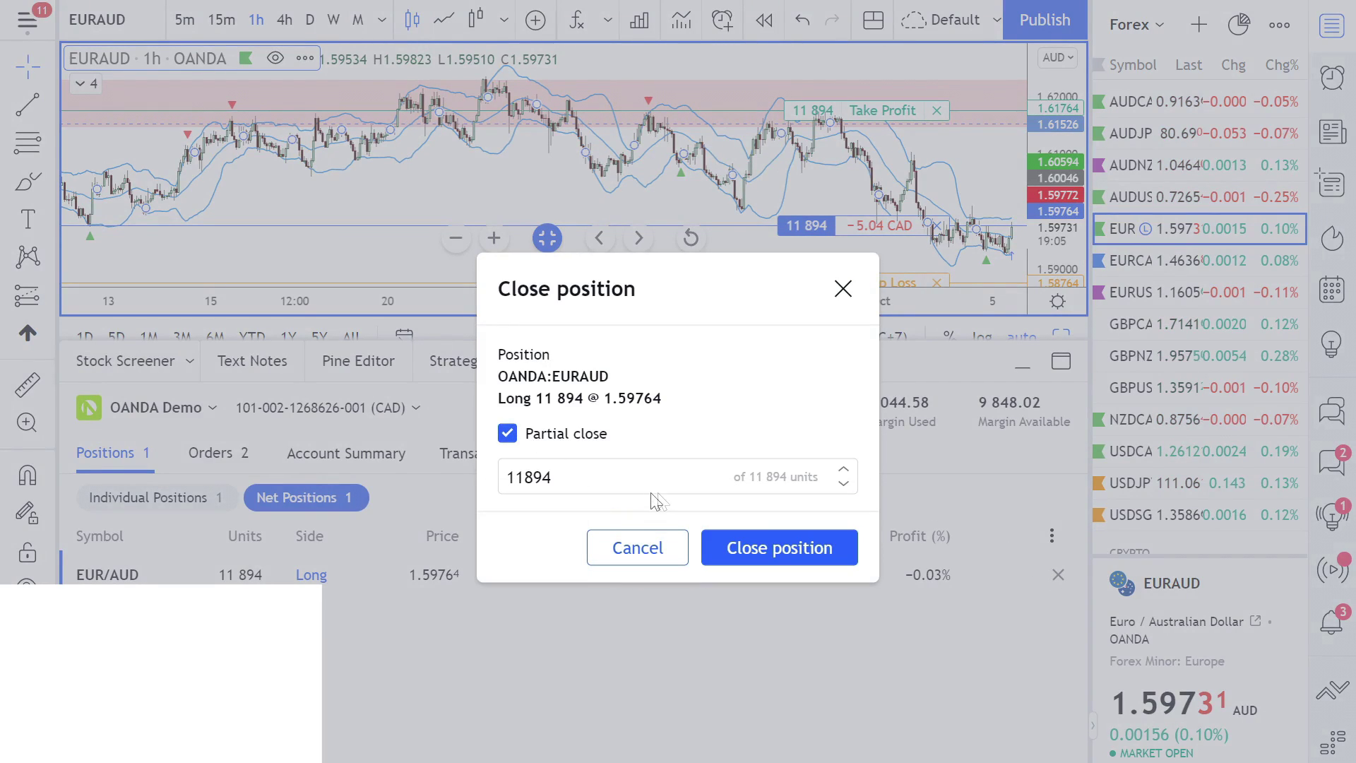
click(559, 479)
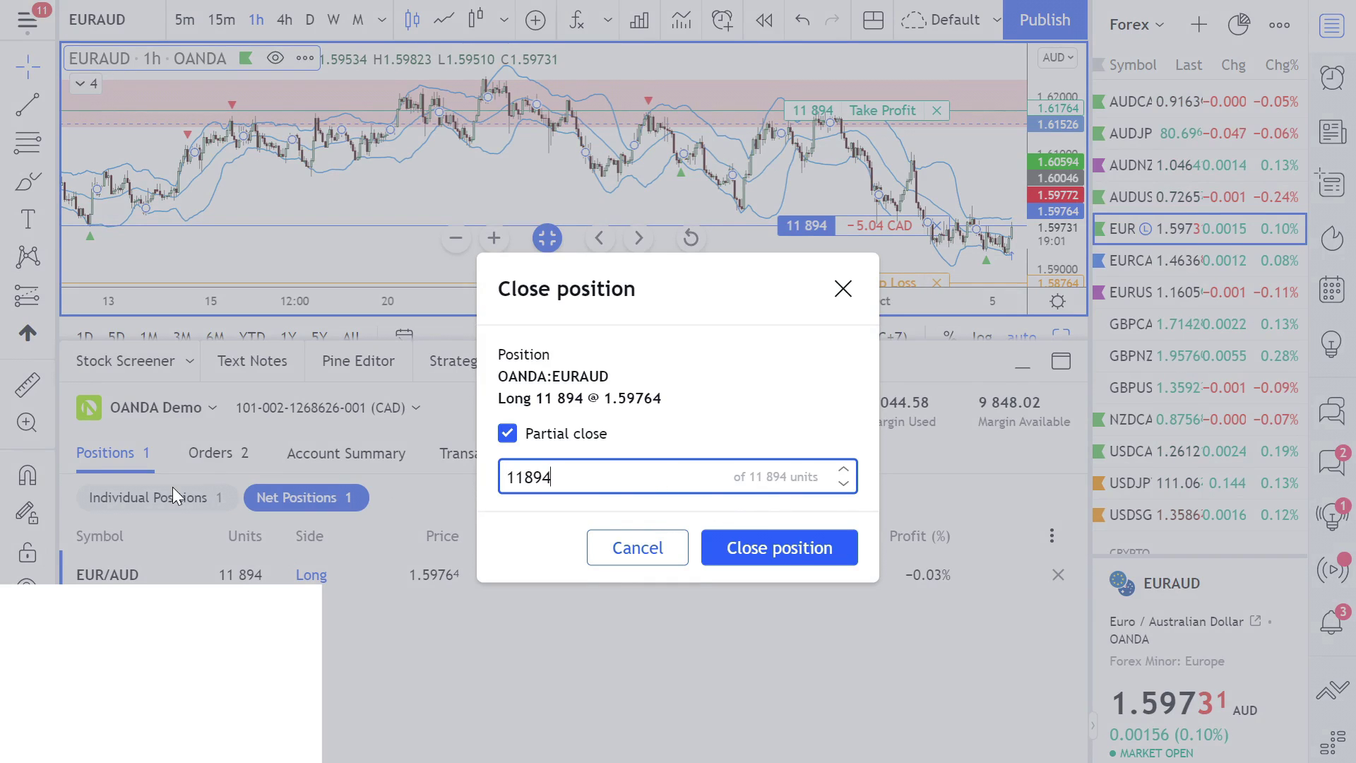
key(BackSpace)
key(BackSpace)
key(BackSpace)
key(BackSpace)
key(BackSpace)
text(6)
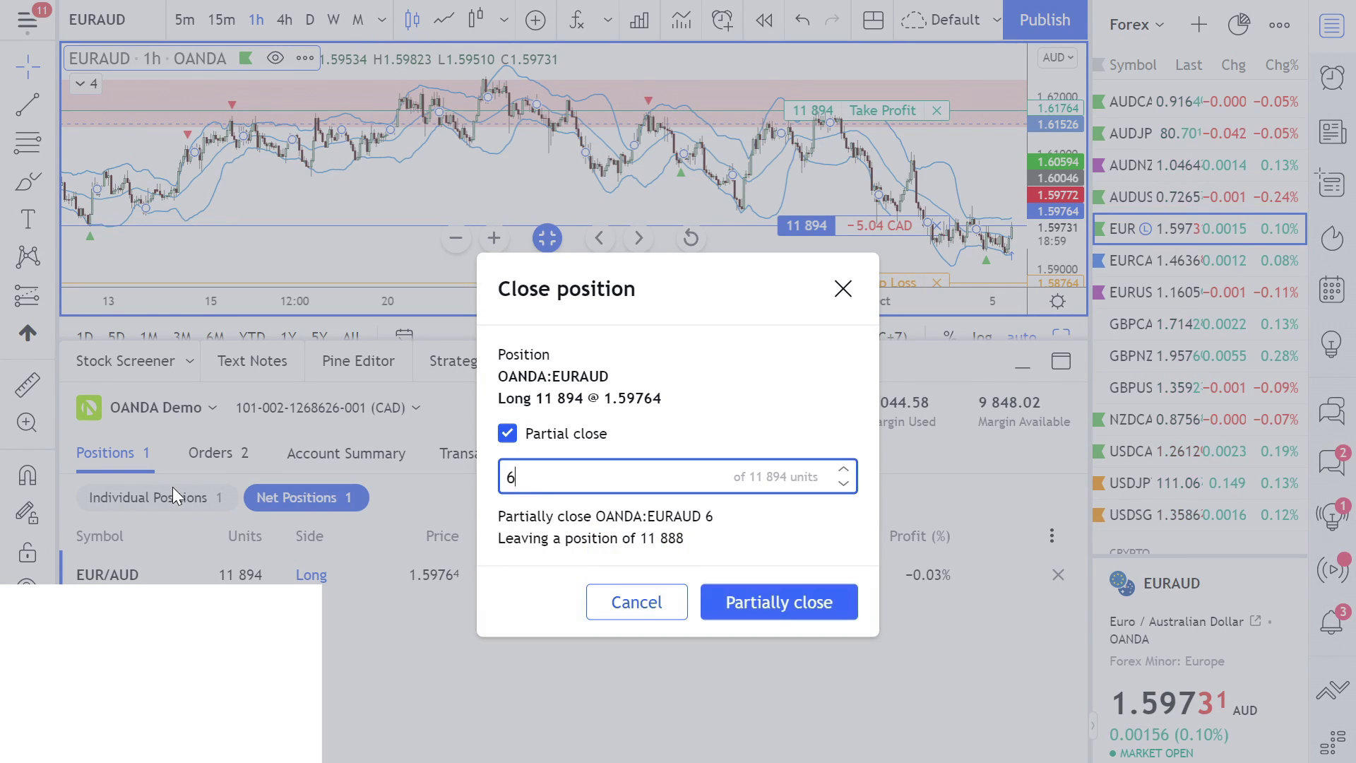
text(000)
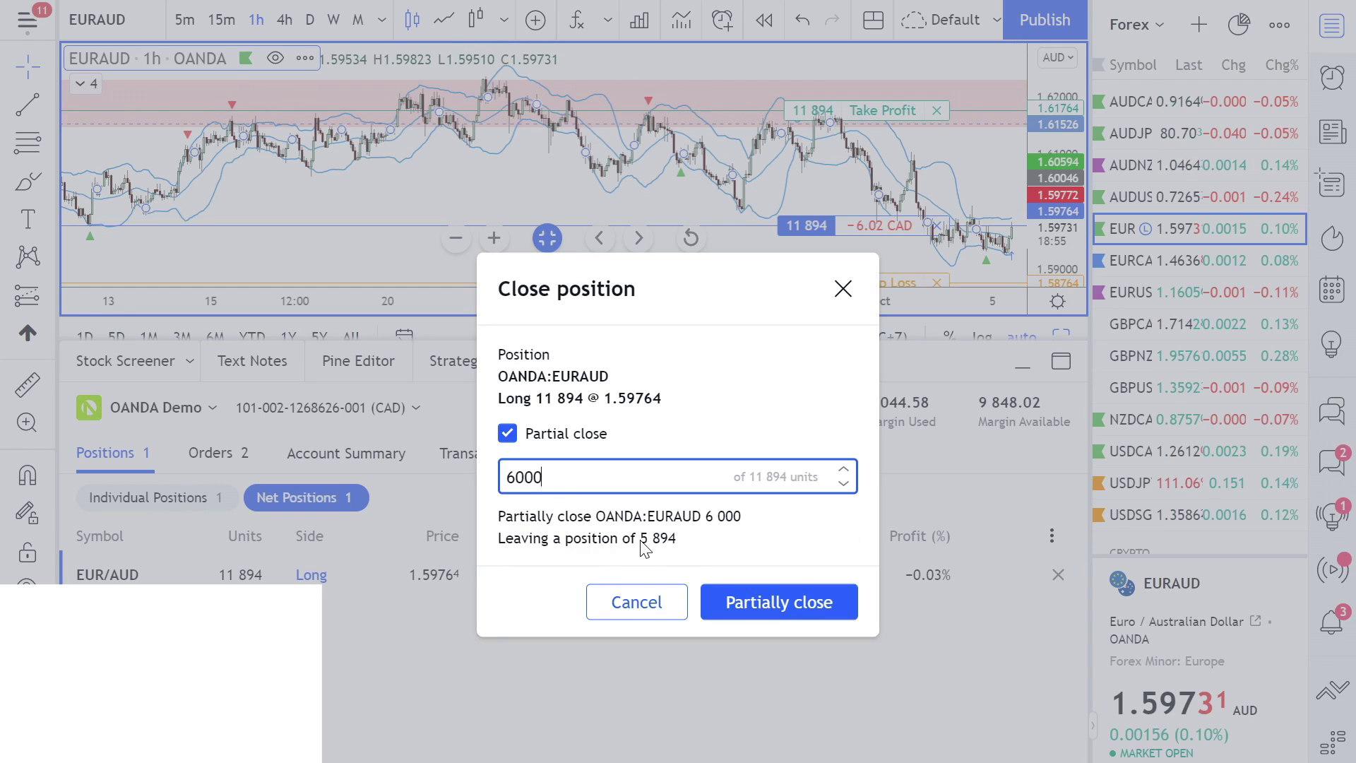
click(735, 591)
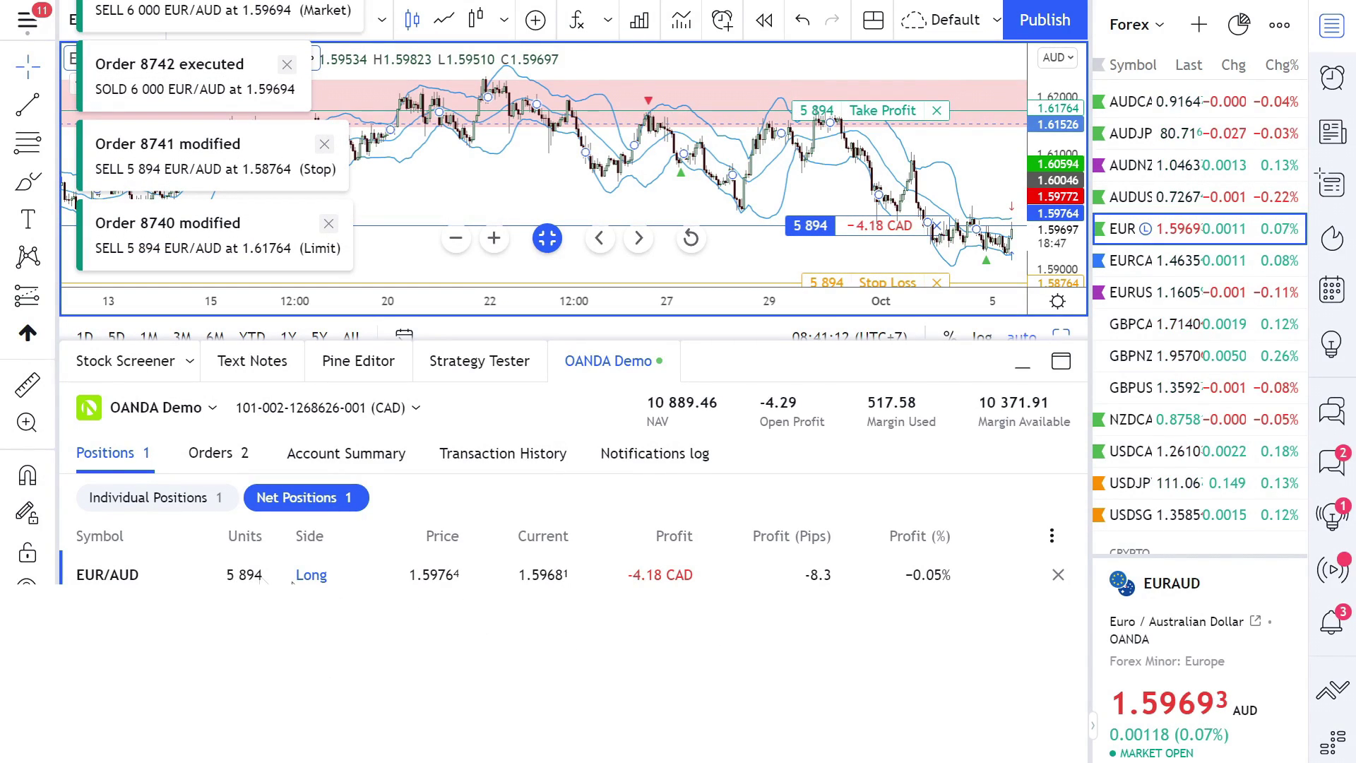
View the close options for the remaining EUR/AUD position, dismiss them, and collapse the trading panel
click(1058, 574)
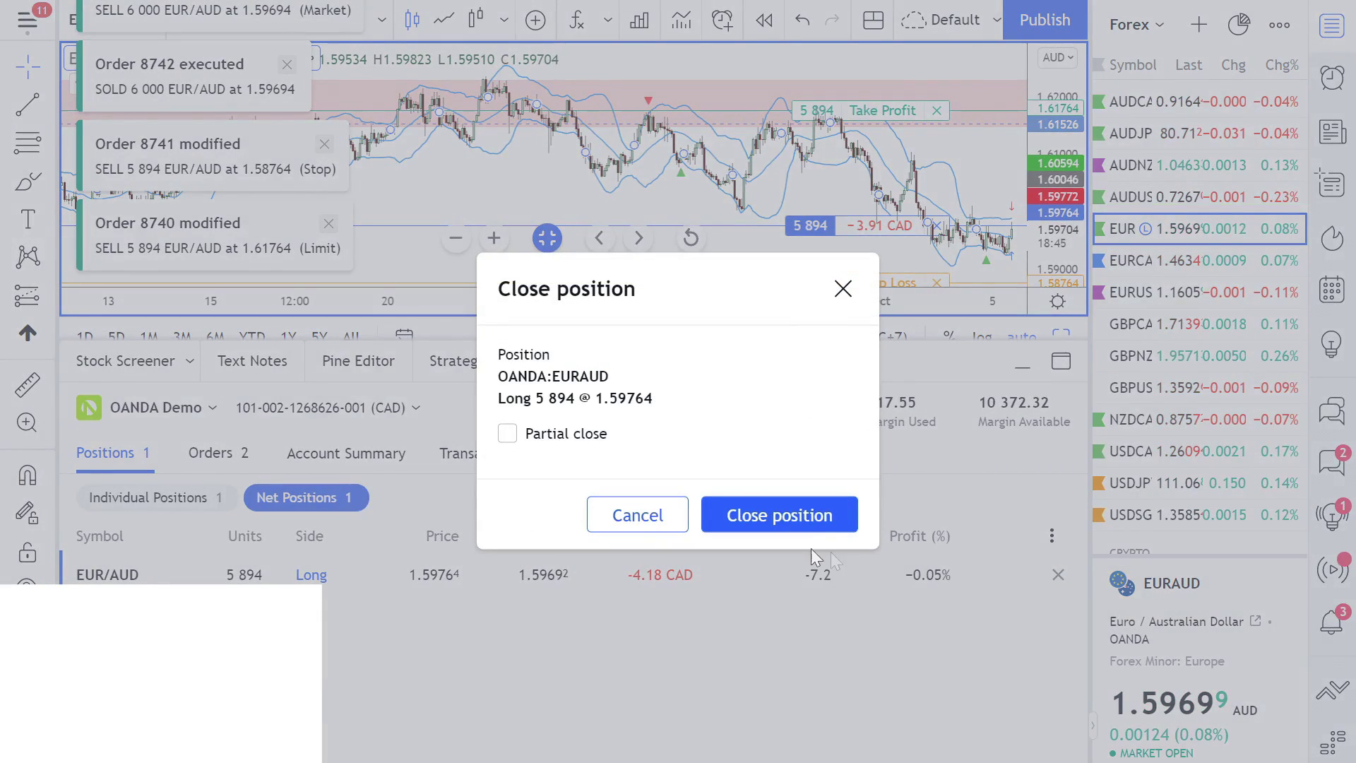
click(842, 289)
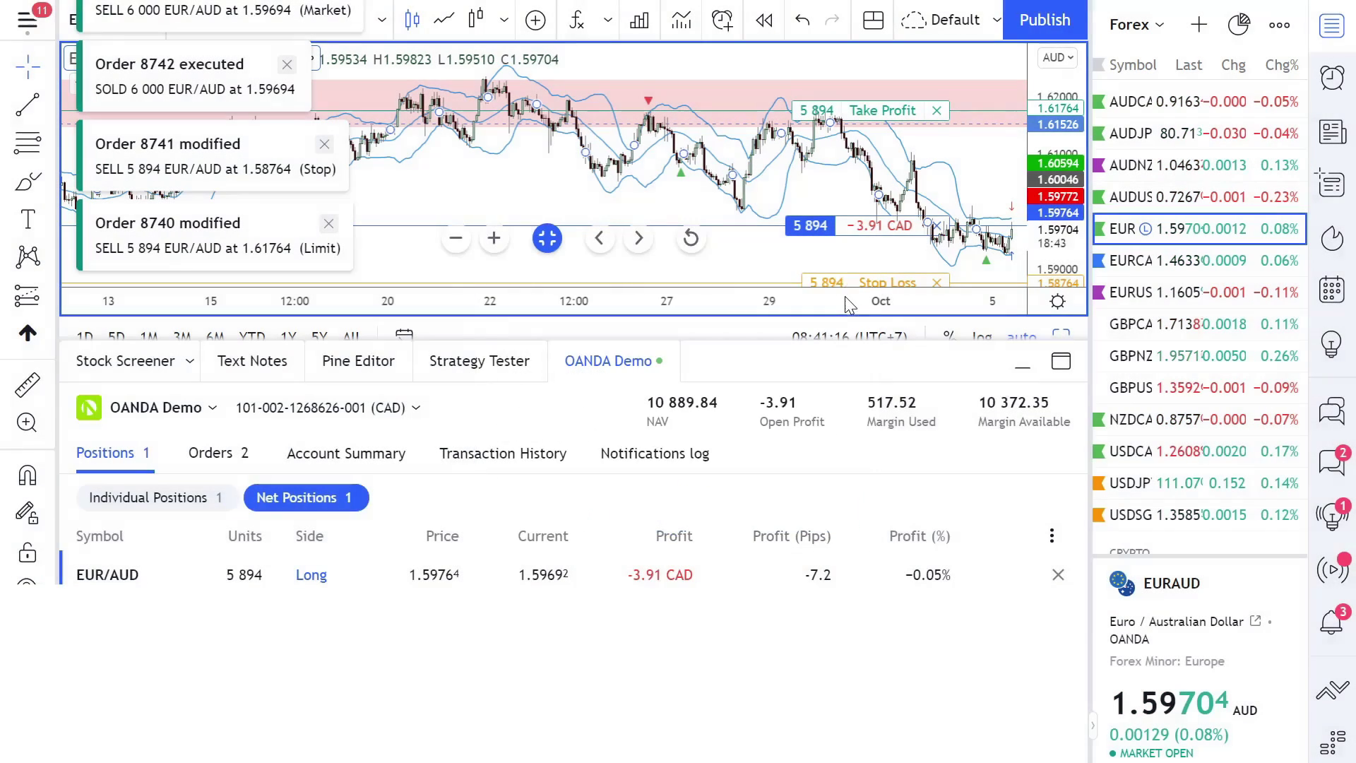
click(1061, 337)
click(1060, 337)
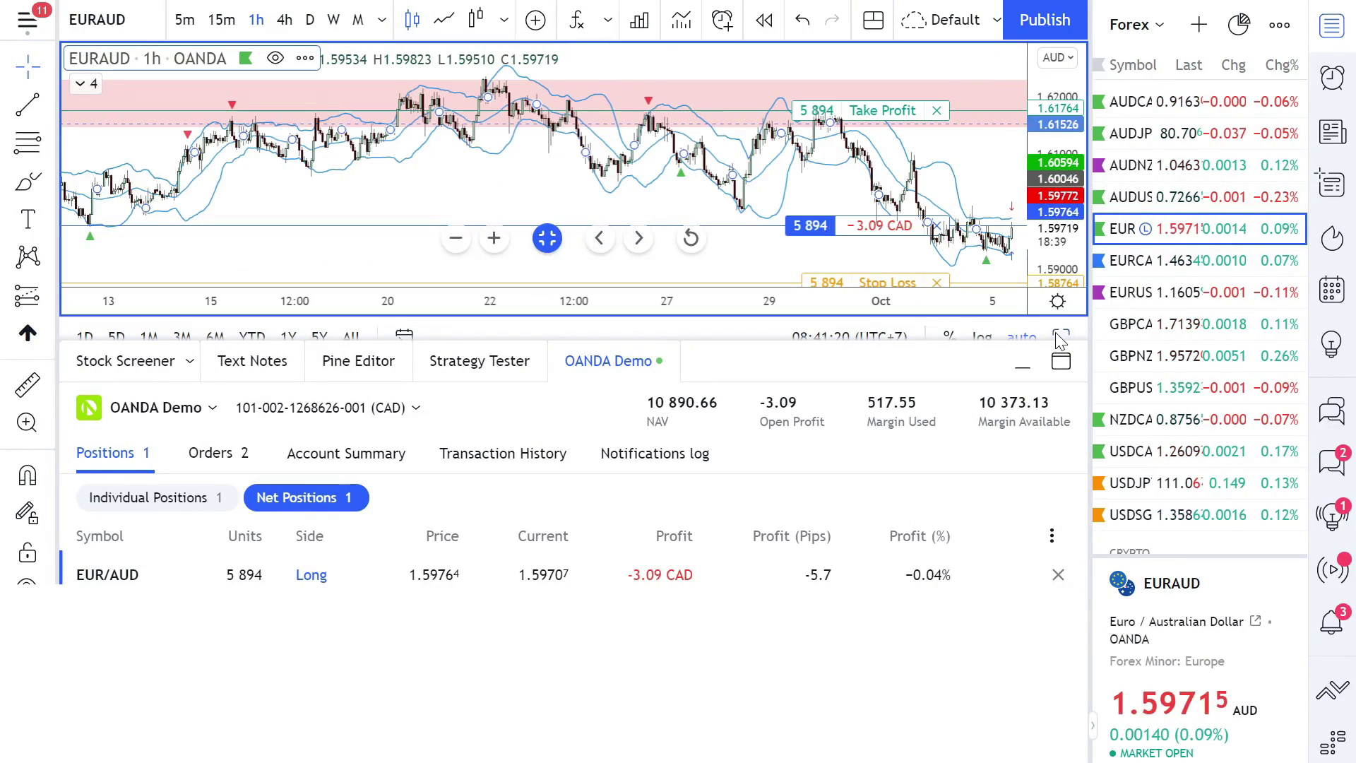
click(1023, 364)
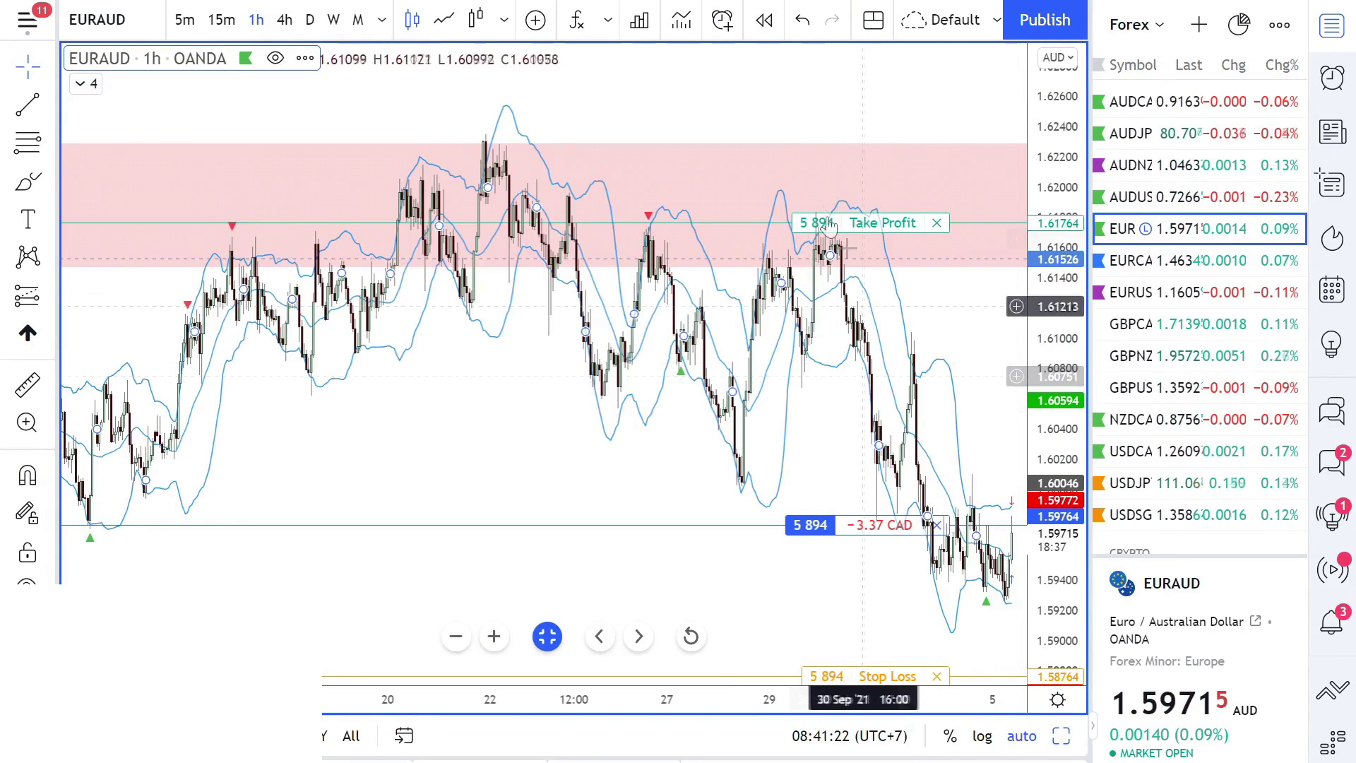
Try to move the position's take profit level to 1.60134 on the chart, and dismiss the modification
drag(830, 224, 815, 469)
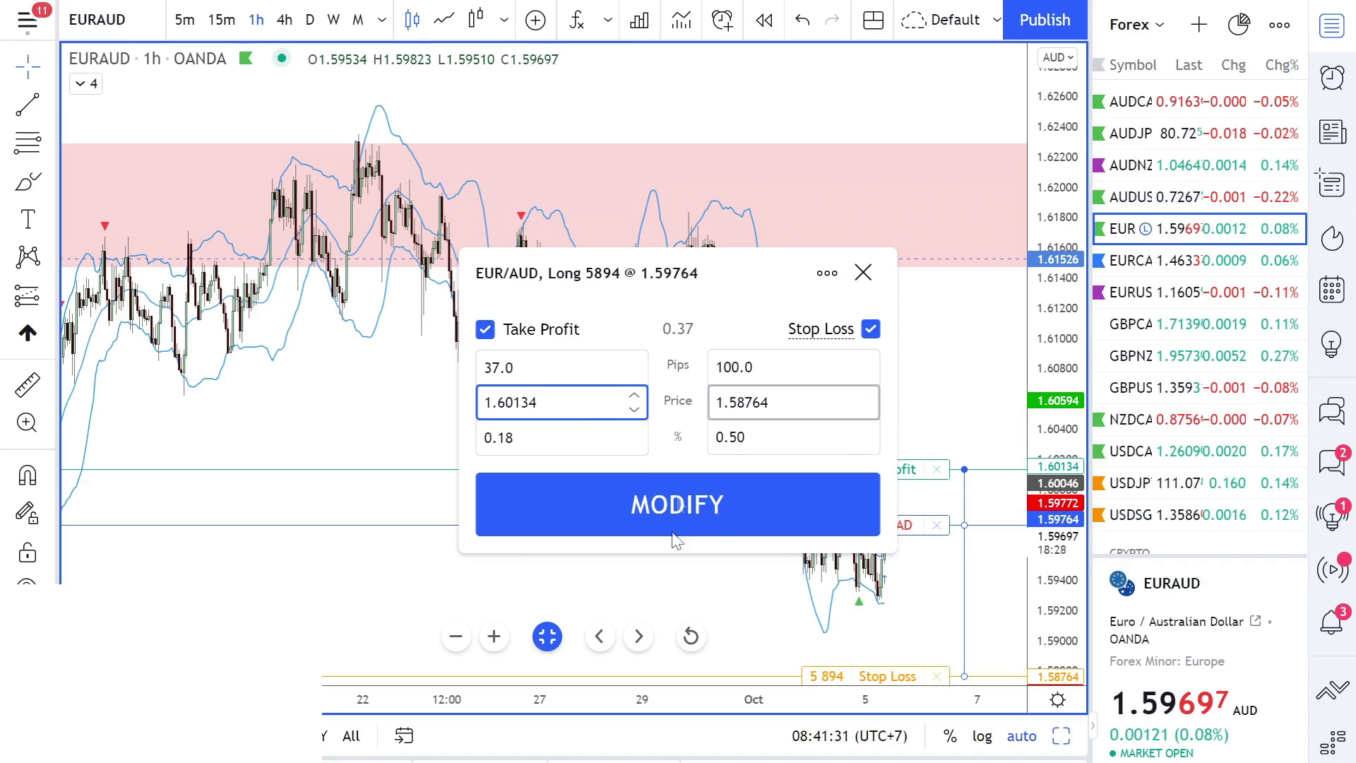
click(772, 438)
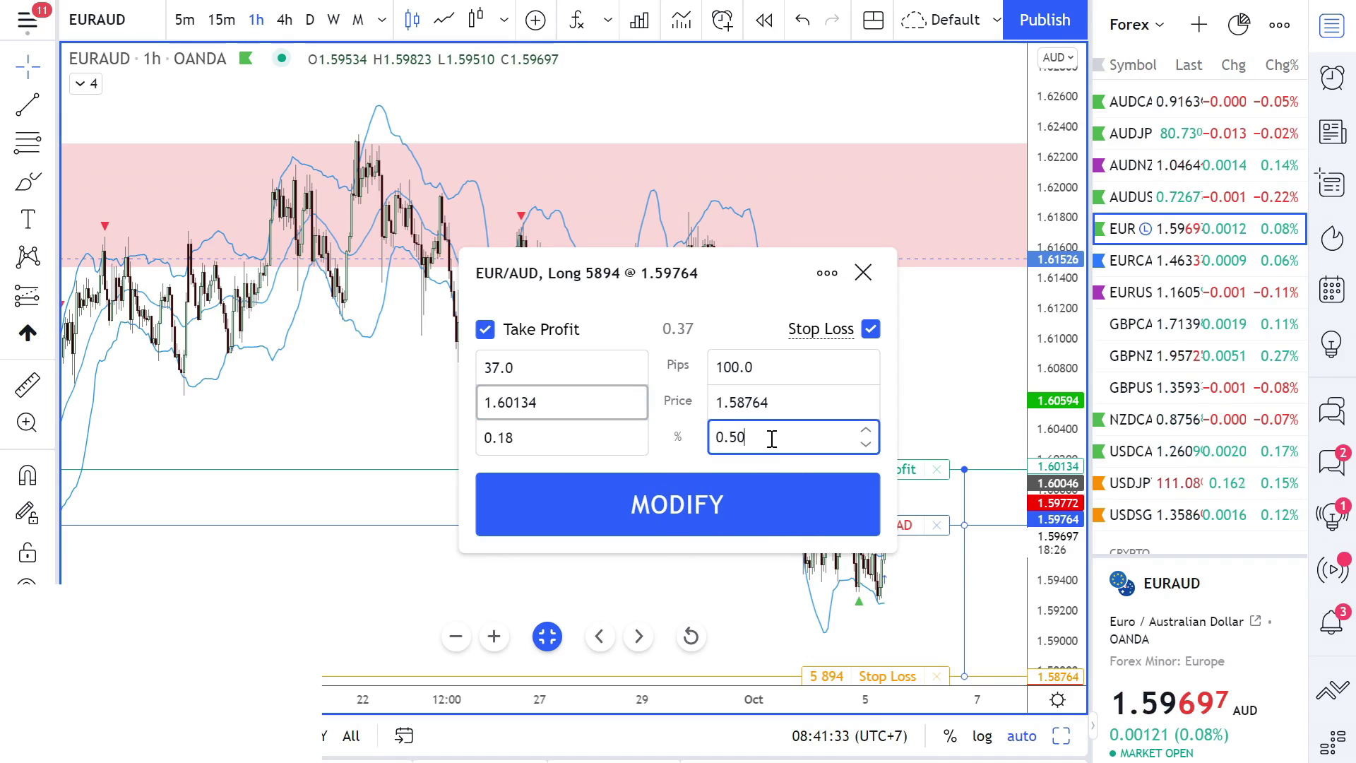
click(574, 439)
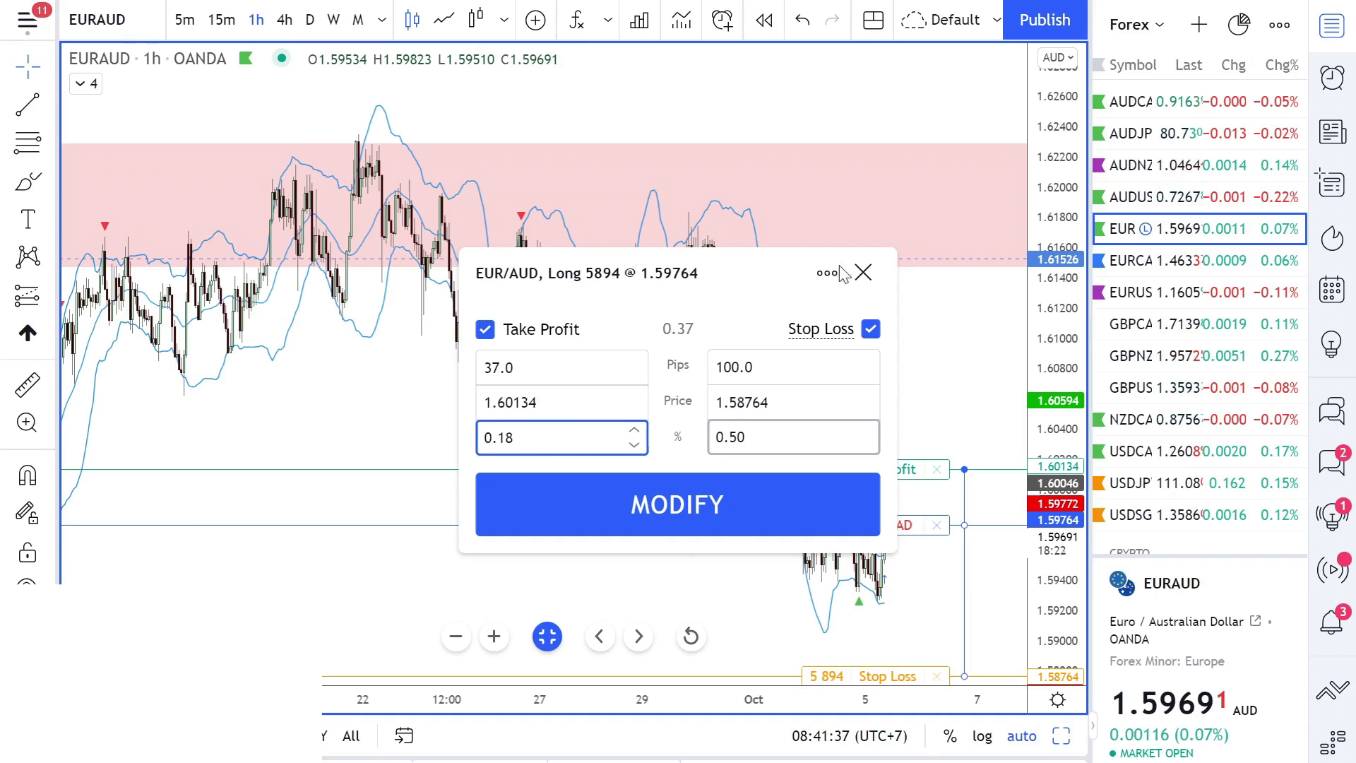
click(863, 272)
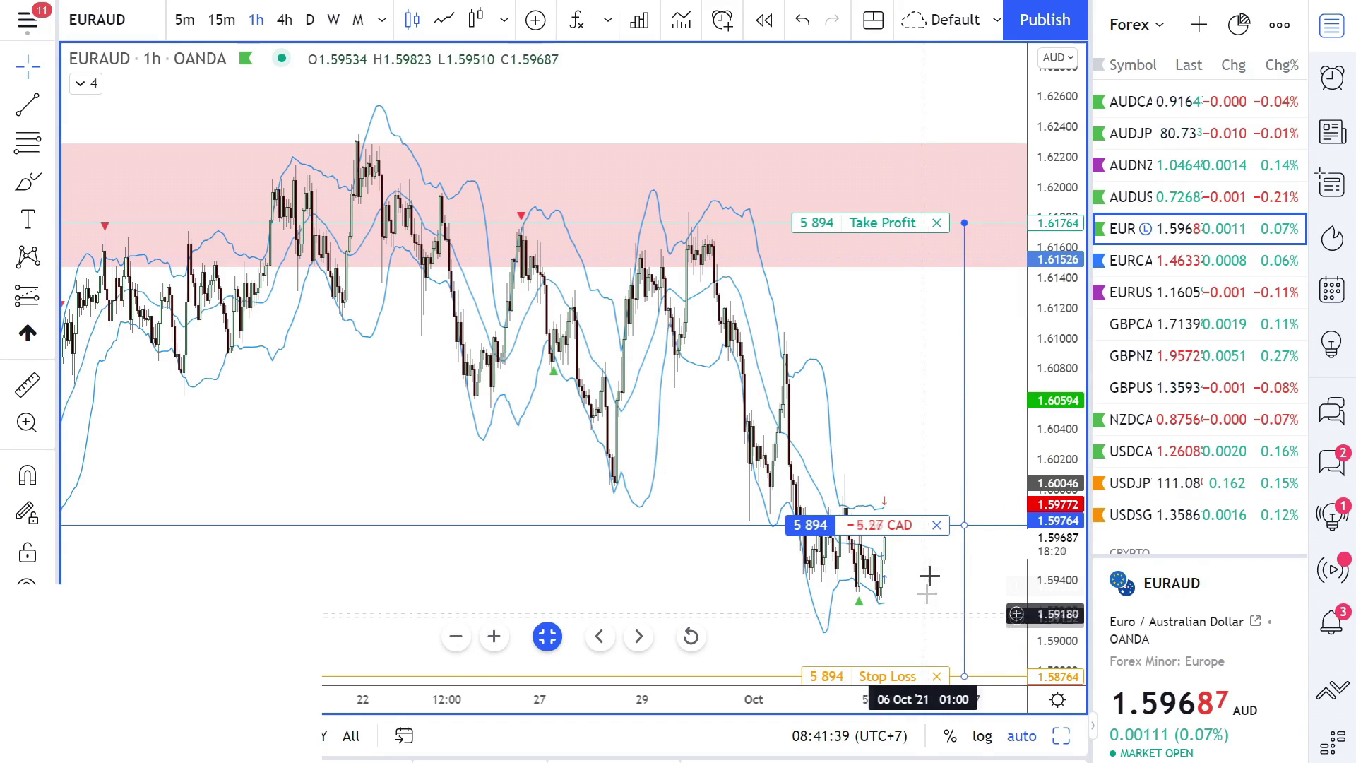
Close the remaining EURAUD long position directly from the chart
click(936, 524)
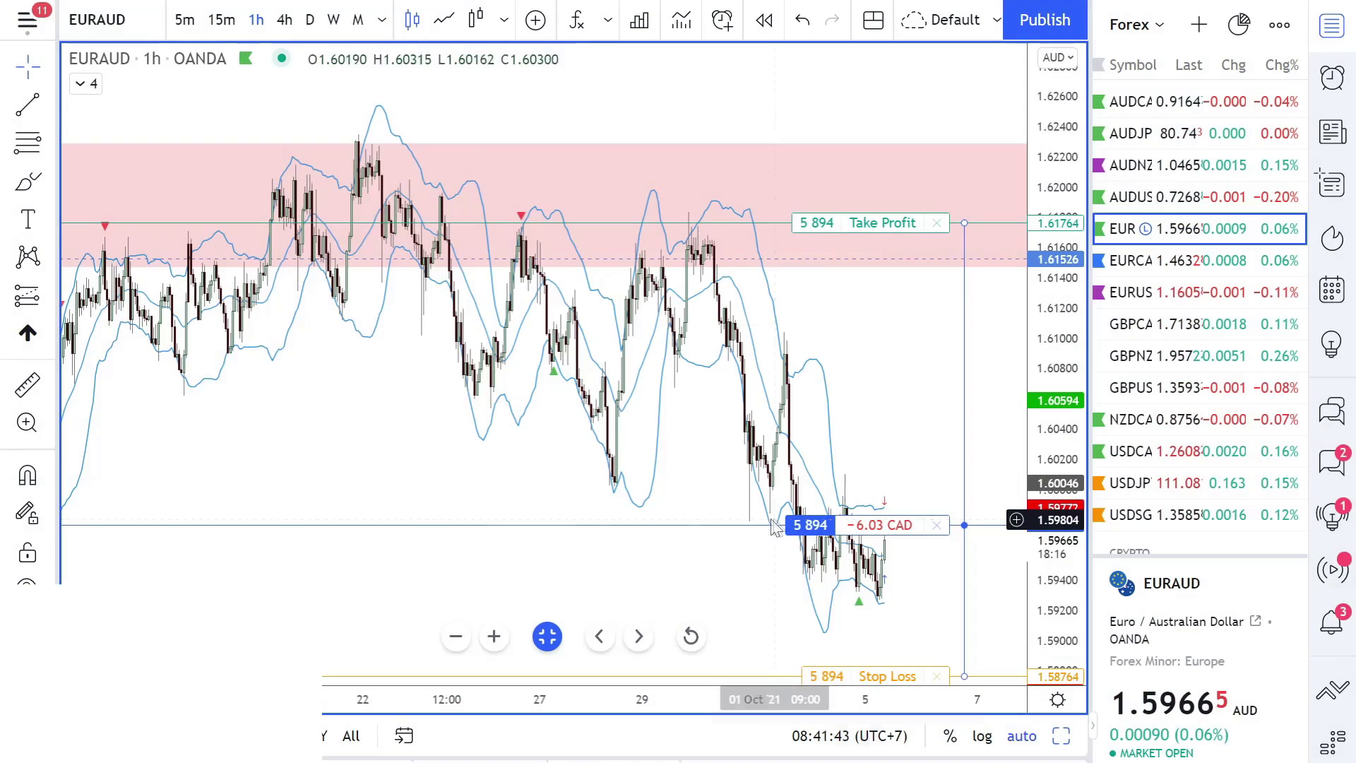
click(777, 524)
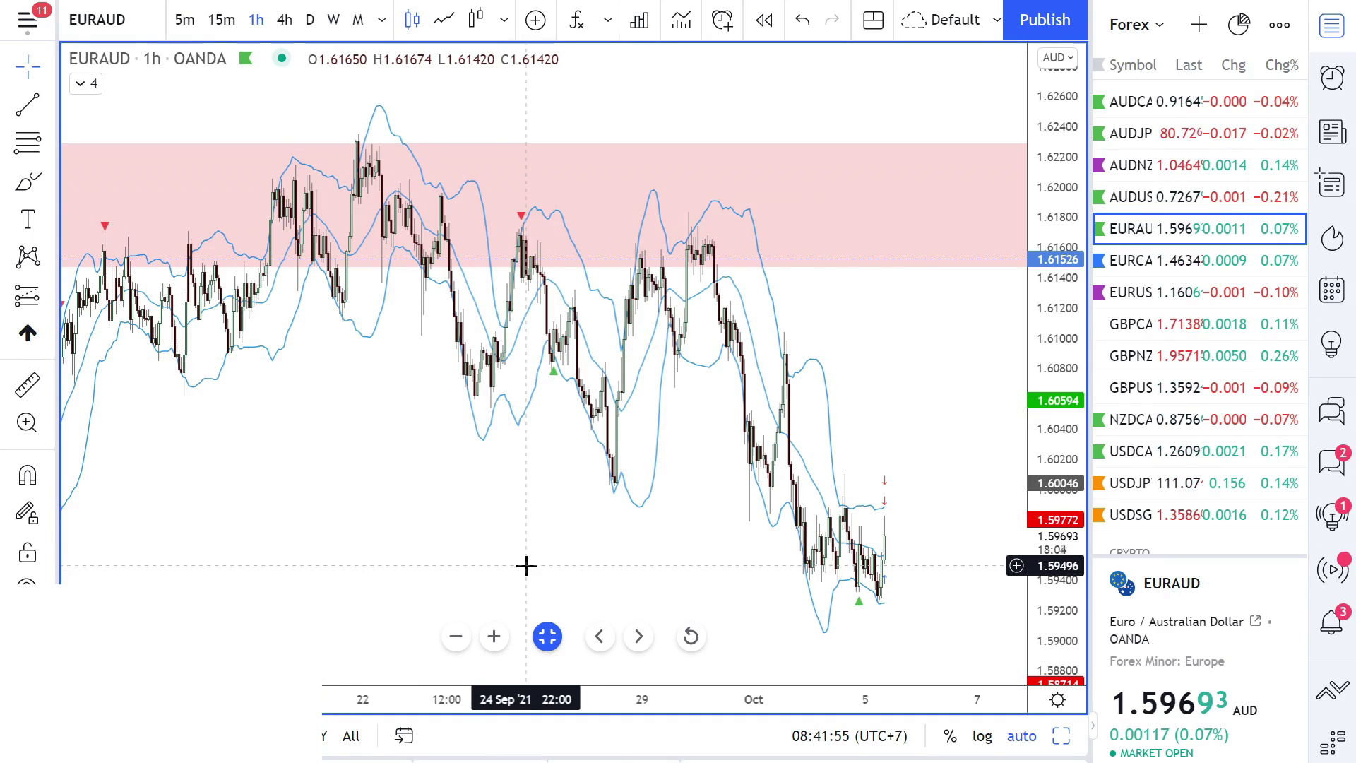
Expand the chart's indicator list and make the hidden RSITF [DTT] strategy visible on the EURAUD 1h chart
click(85, 83)
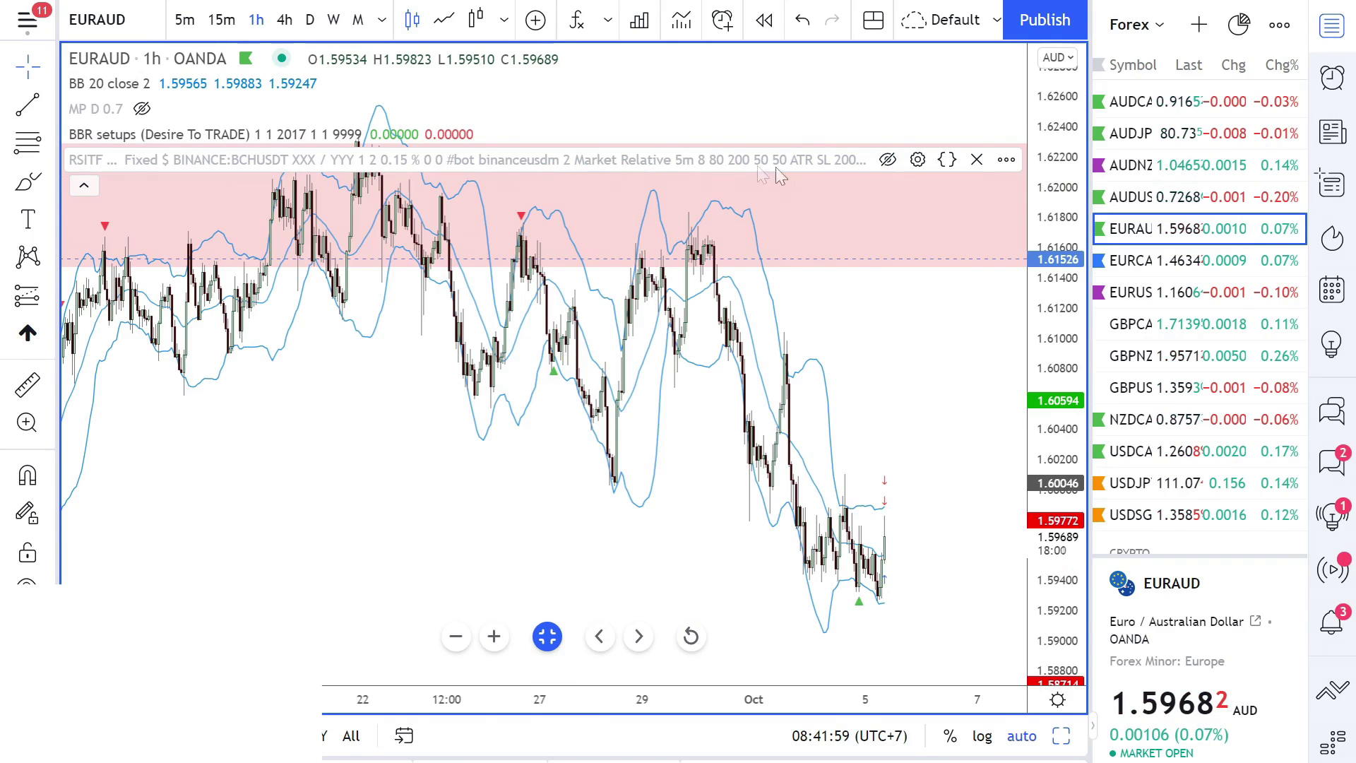
click(885, 159)
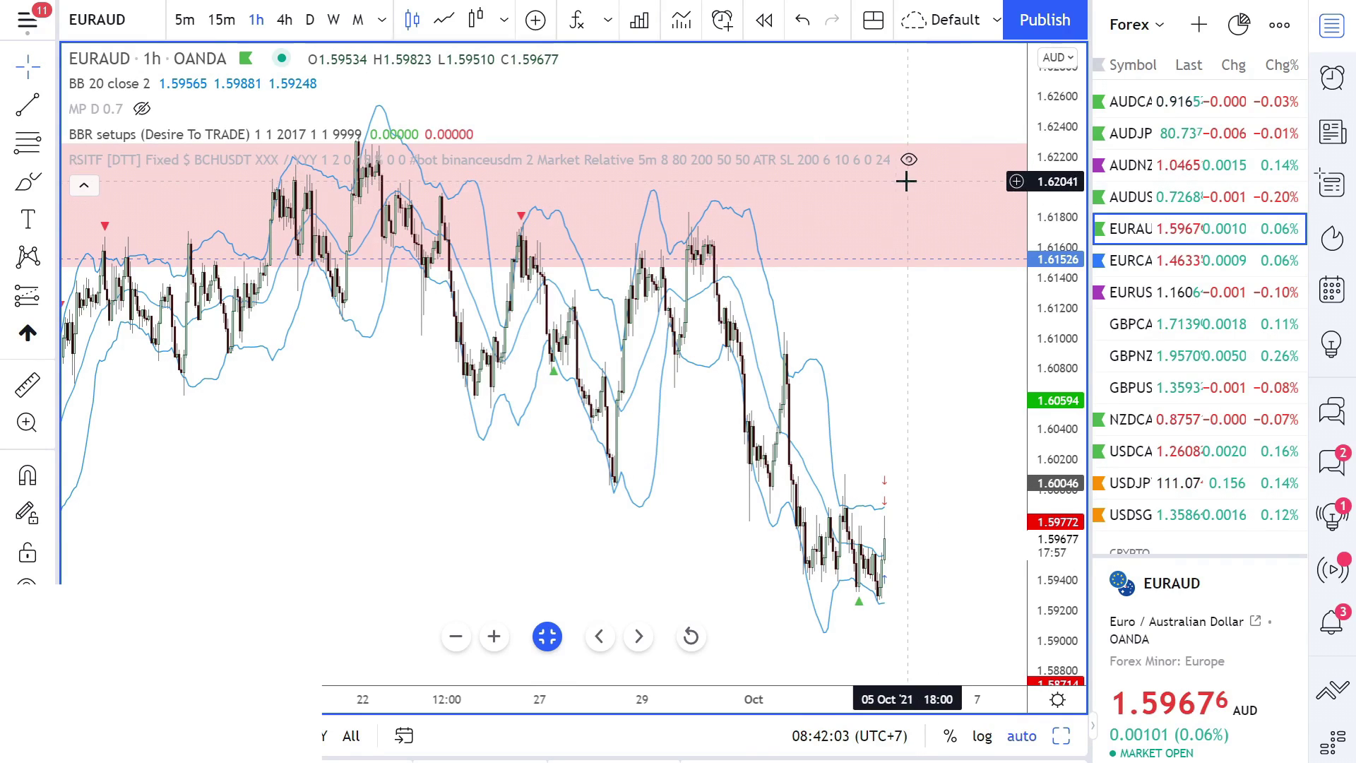
key(ctrl+z)
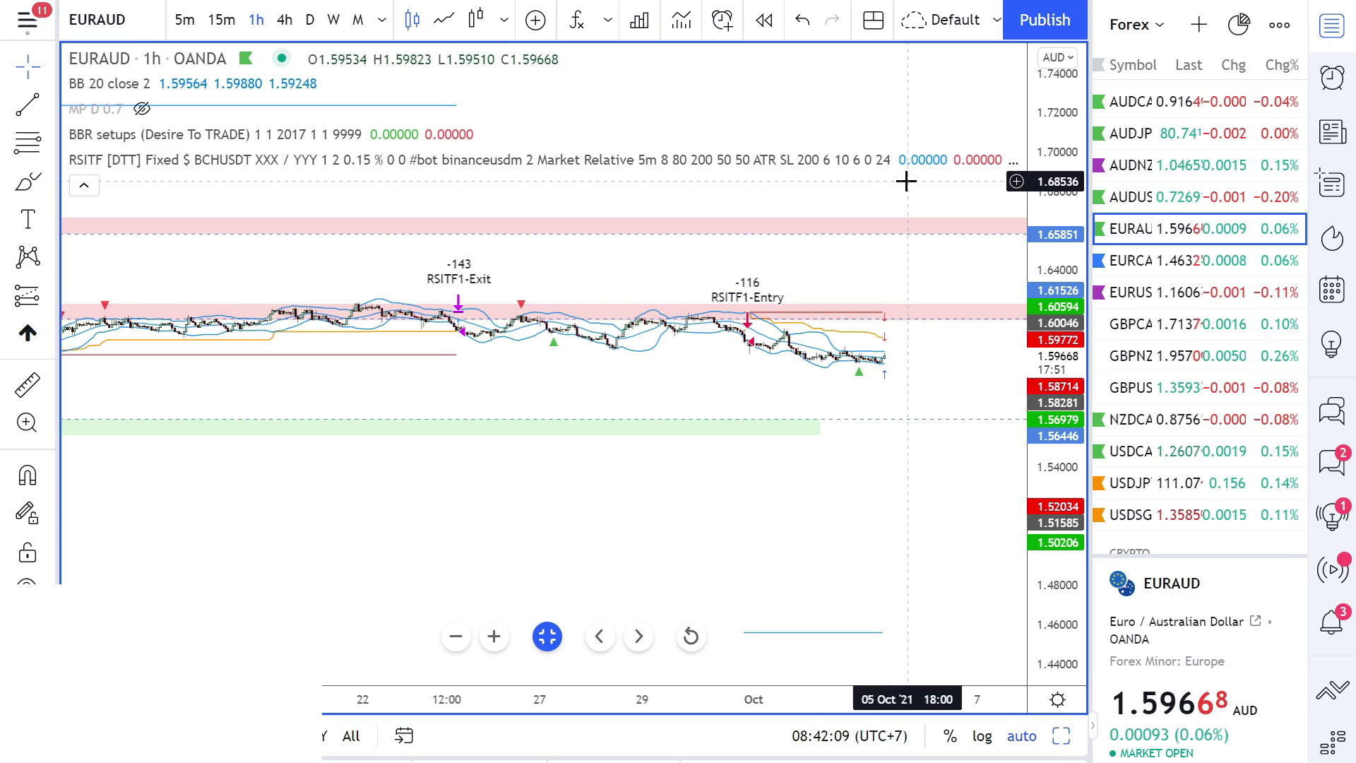
right_click(916, 622)
click(913, 625)
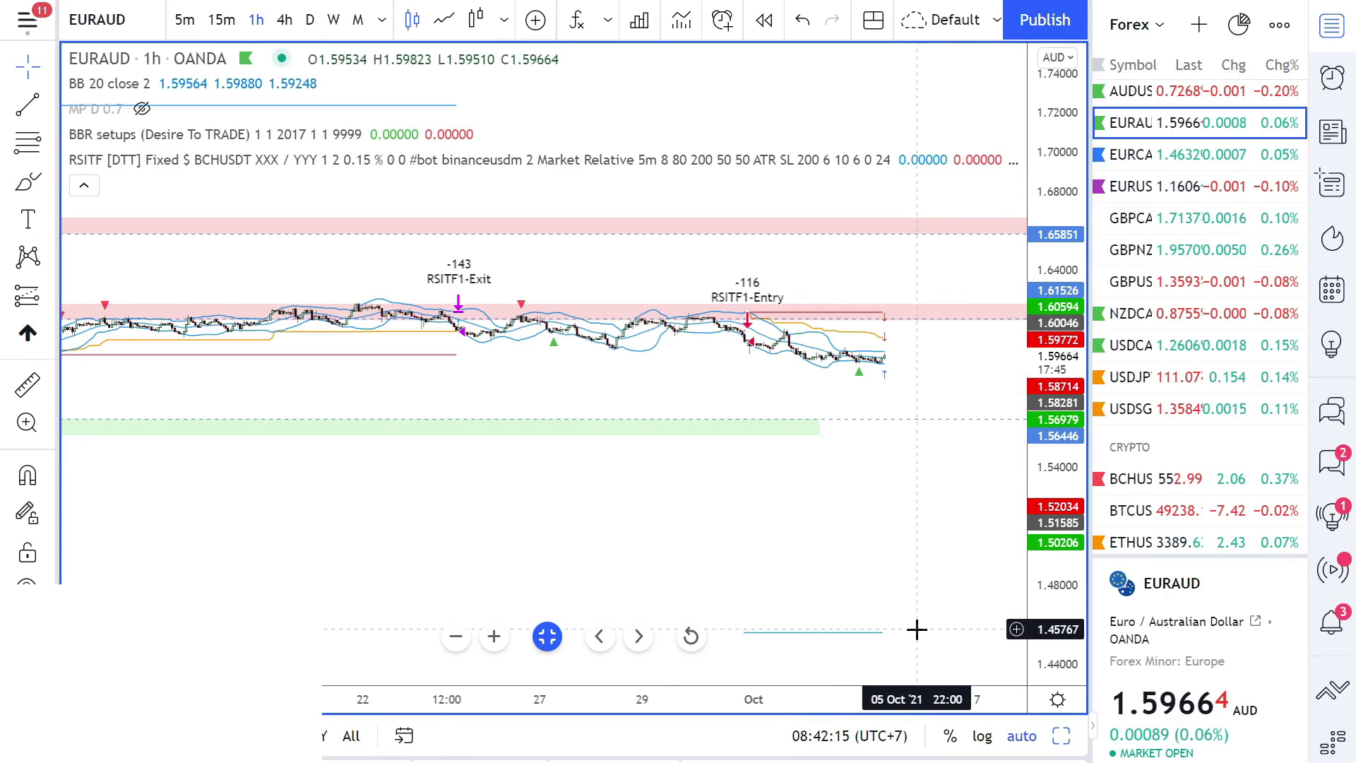
Show the RSITF [DTT] Strategy Tester results for BCHUSD and BTCUSD, and enlarge the results area
click(422, 752)
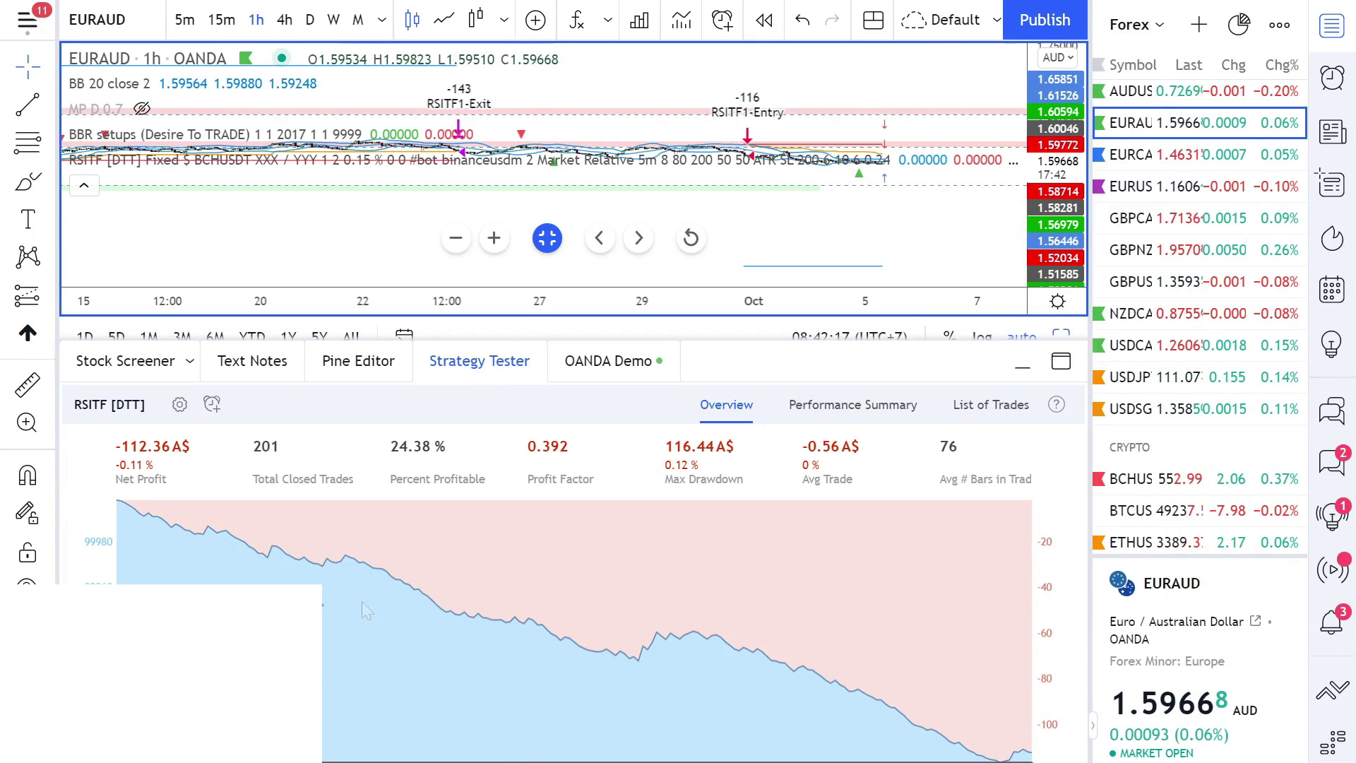
click(1187, 478)
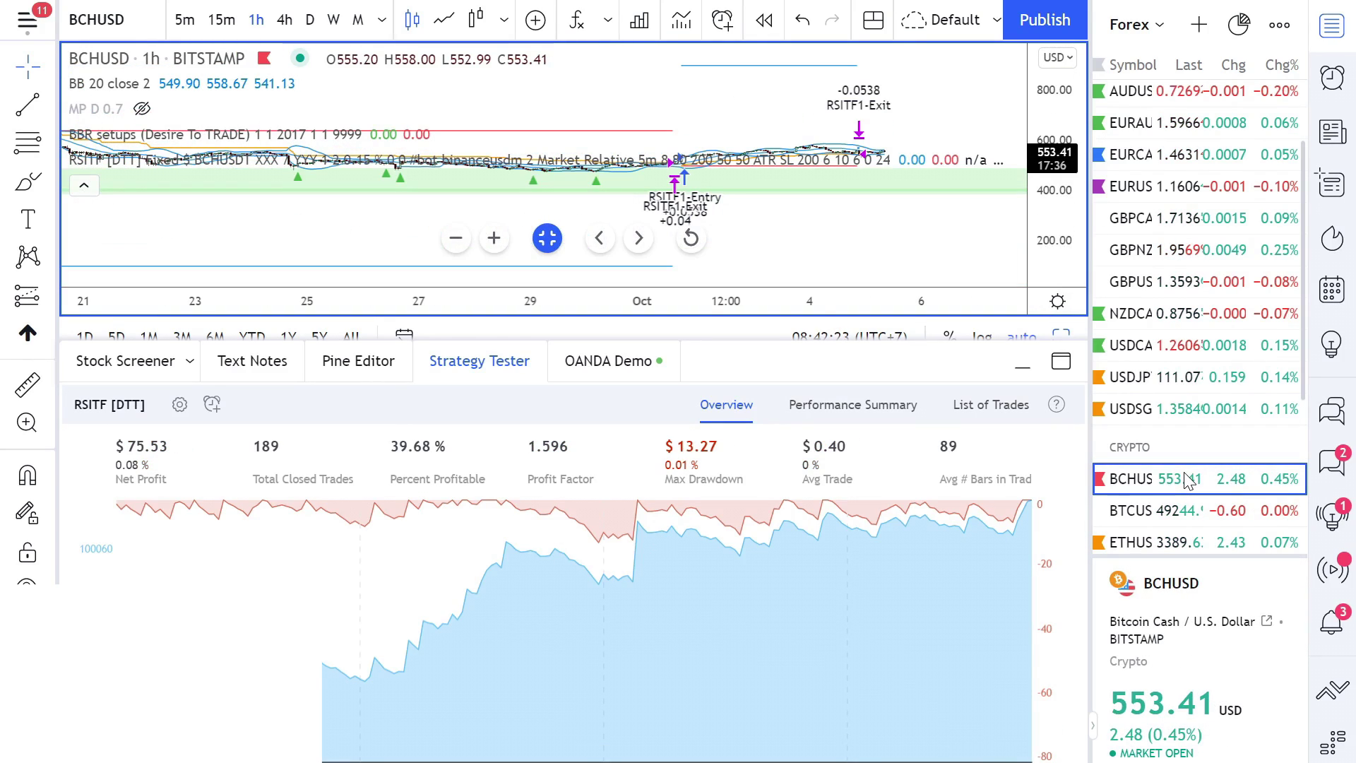
click(1232, 515)
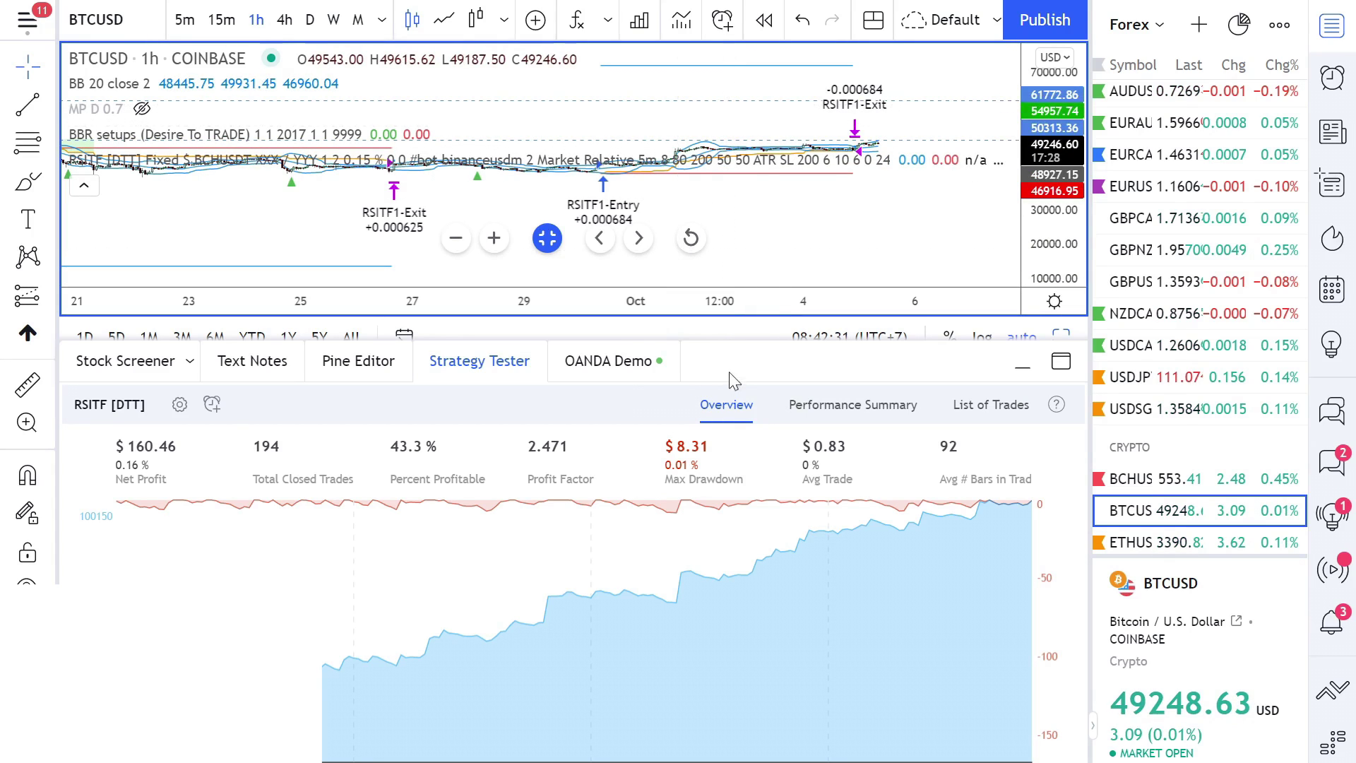
drag(727, 341, 720, 192)
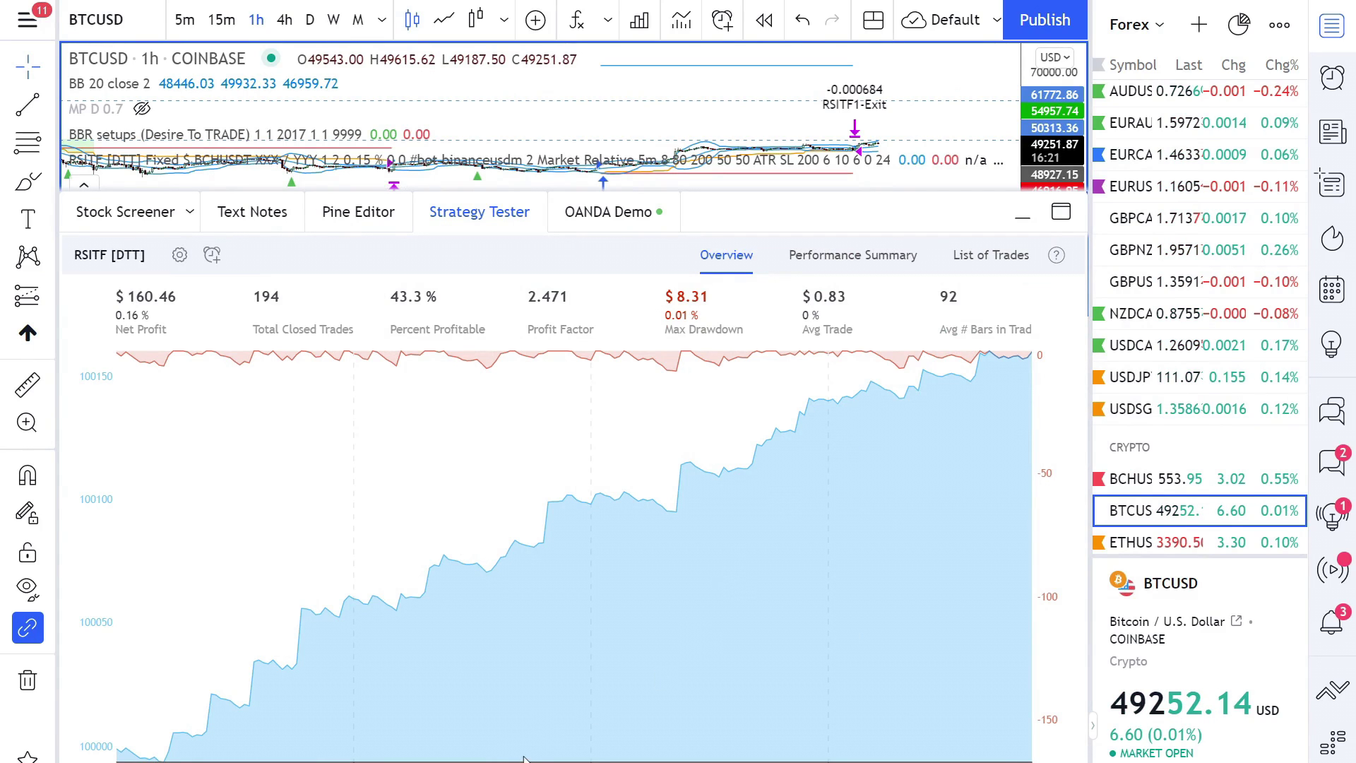
Close the BTCUSD order ladder beside the chart
mouse_move(523, 759)
click(523, 671)
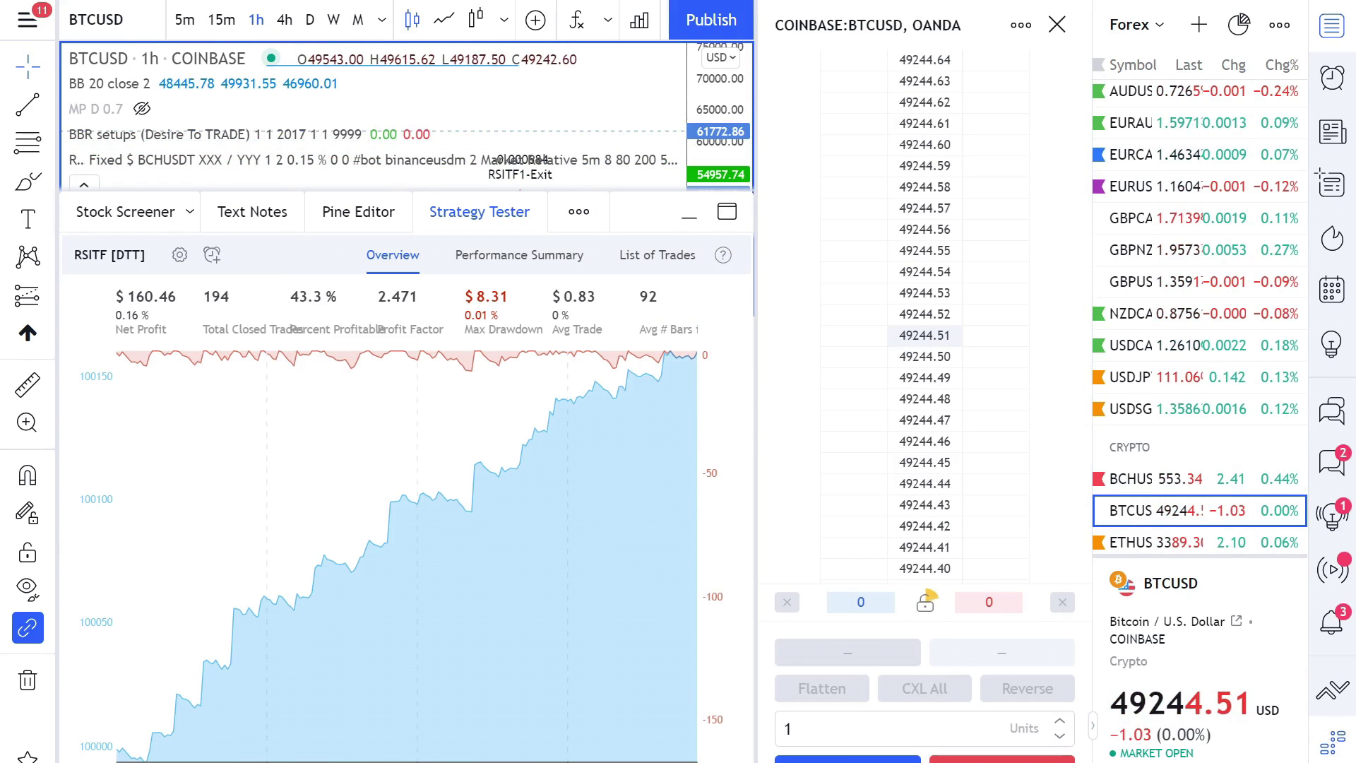
click(1333, 750)
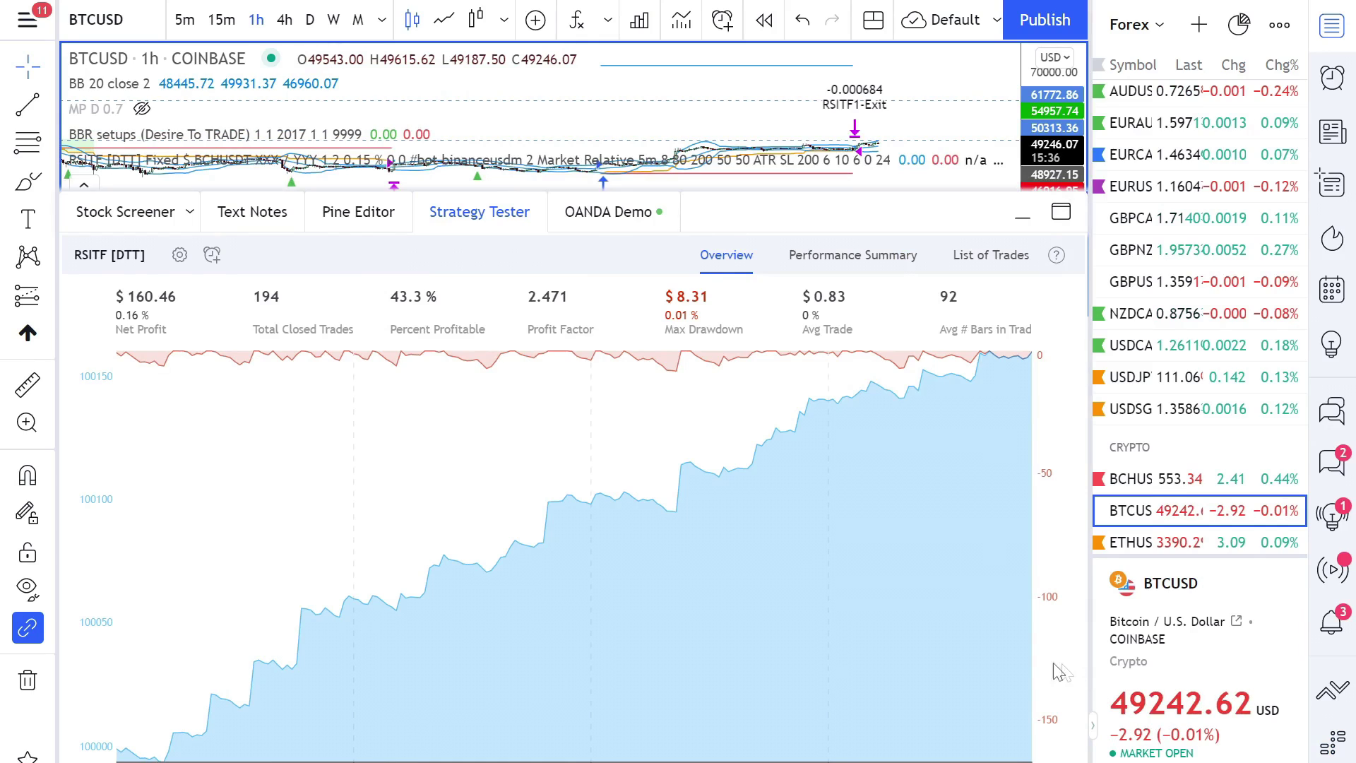